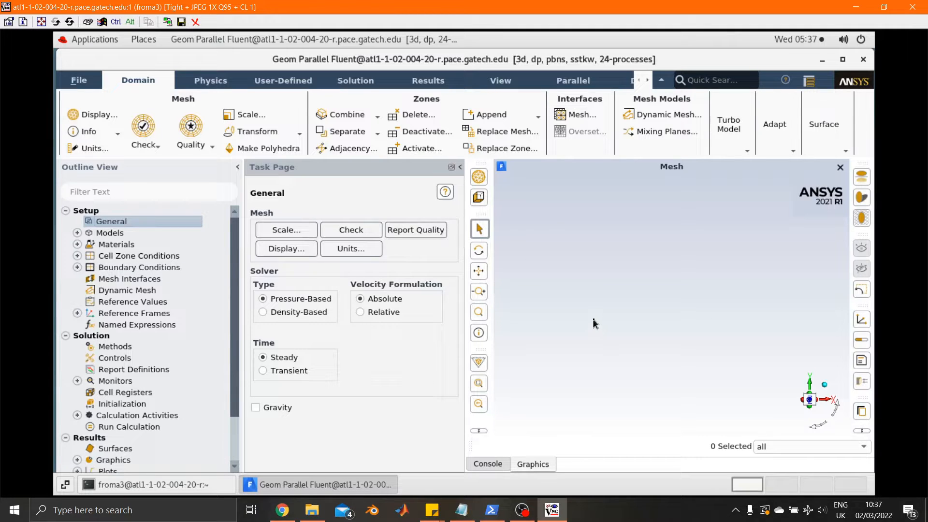
Step: Display the wall zones from e1curv through endplatesoft, fitted to the graphics view, and show the ruler
left_click(77, 268)
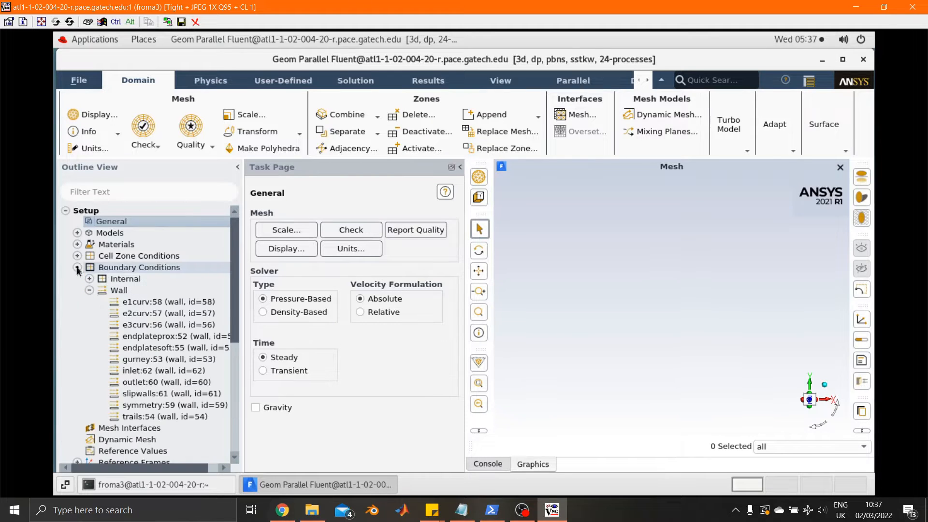
left_click_drag(140, 302, 149, 349)
right_click(149, 327)
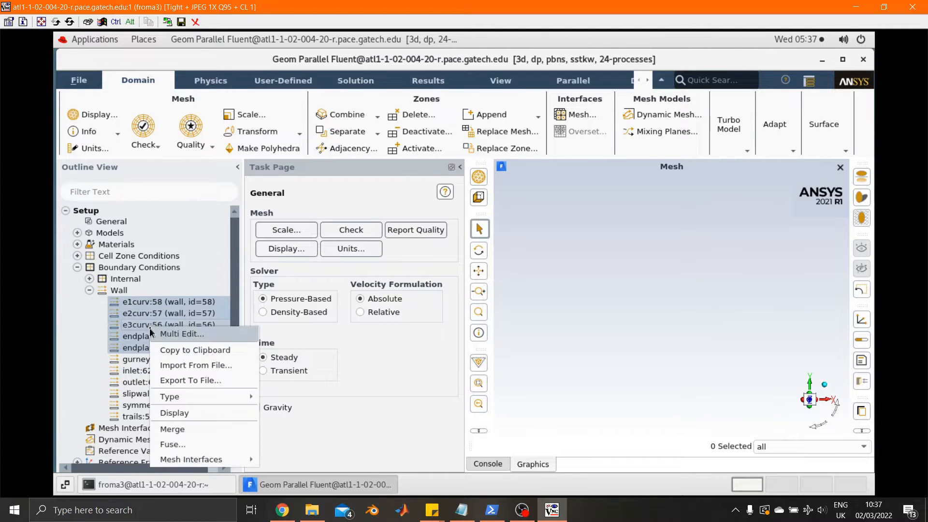
left_click(187, 413)
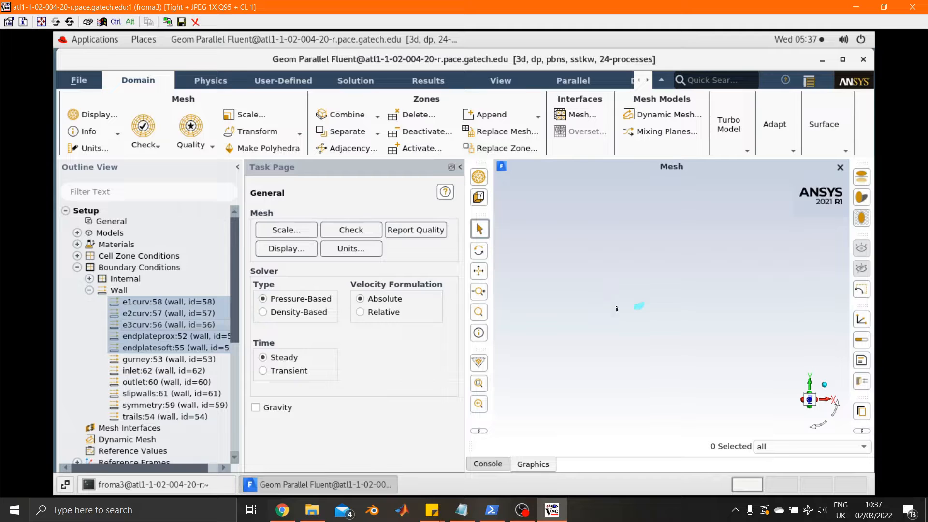
left_click(479, 383)
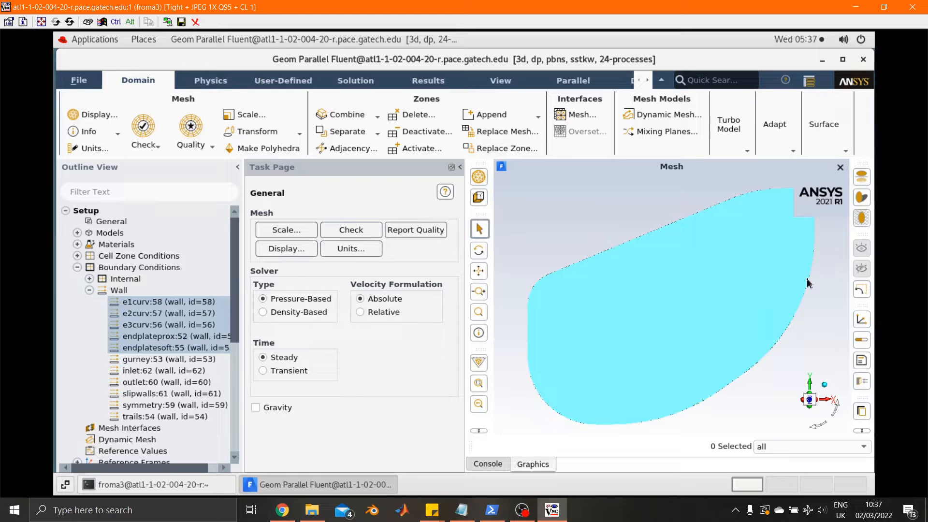
left_click(865, 343)
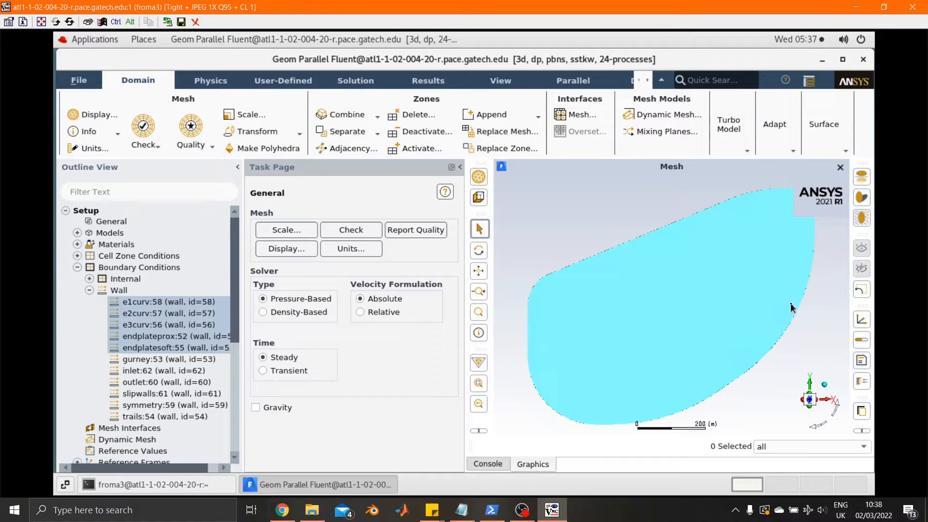
Step: Scale the mesh by converting its units, specifying that it was created in mm
left_click(289, 232)
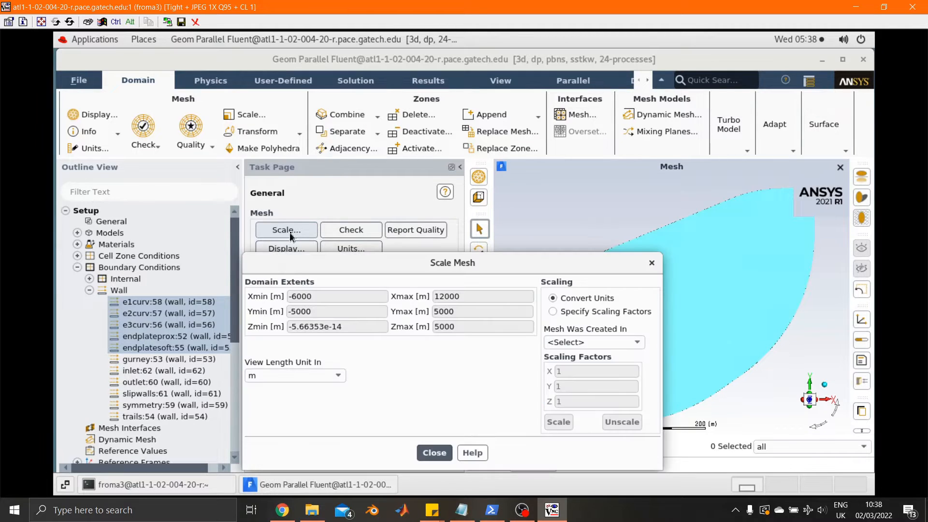
left_click_drag(402, 262, 346, 192)
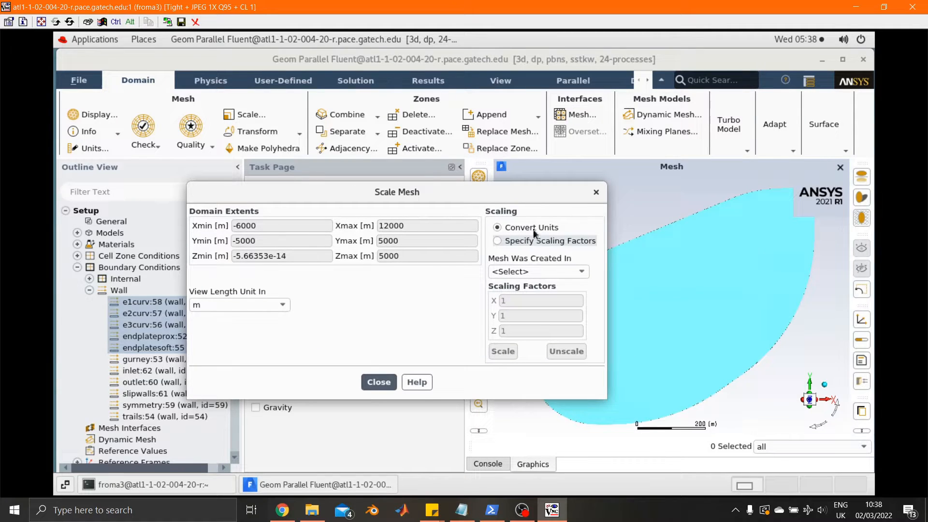
left_click(582, 274)
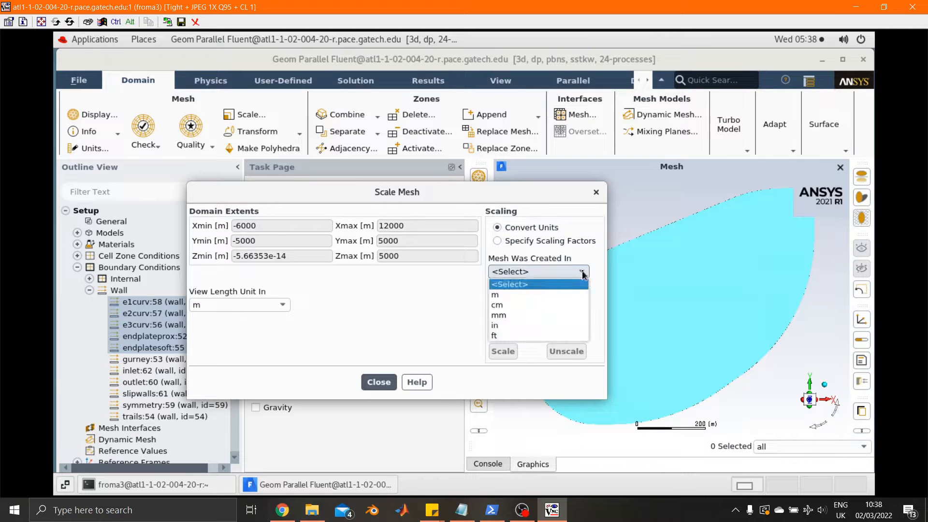
left_click(507, 317)
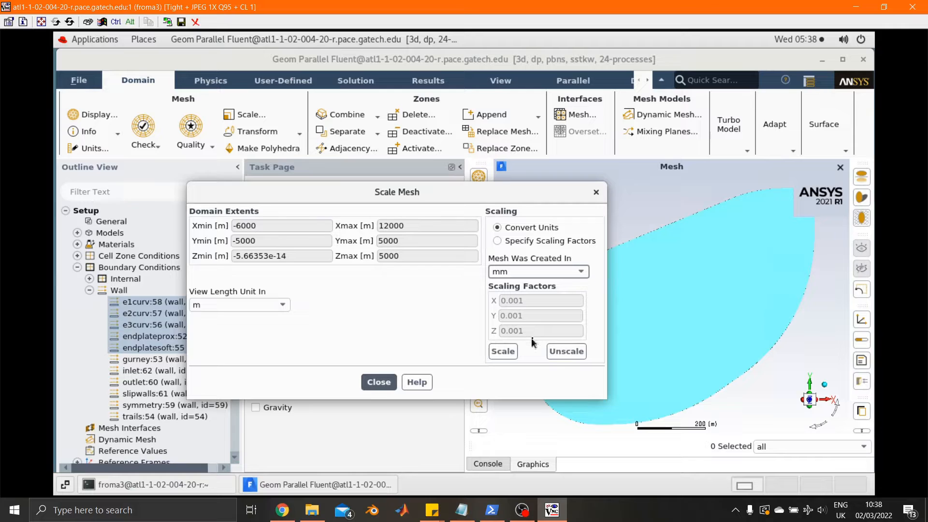
left_click(507, 352)
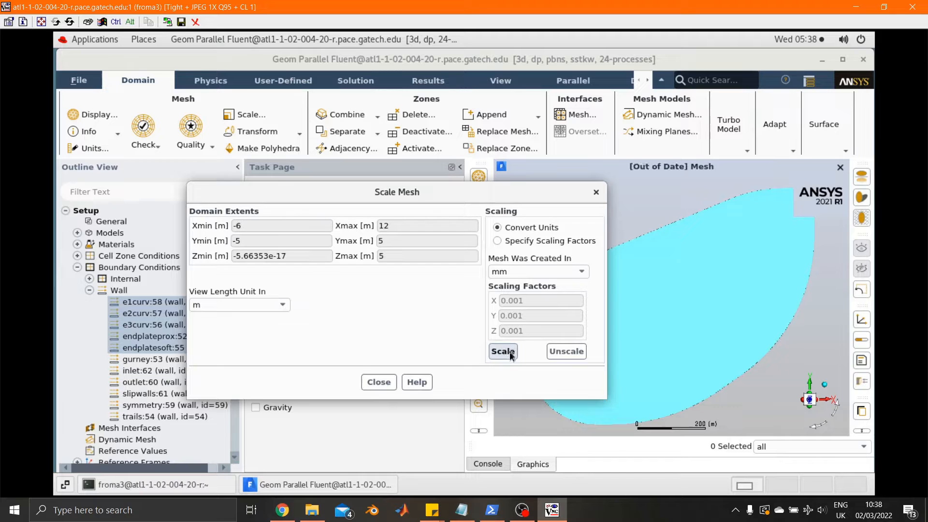
left_click(377, 383)
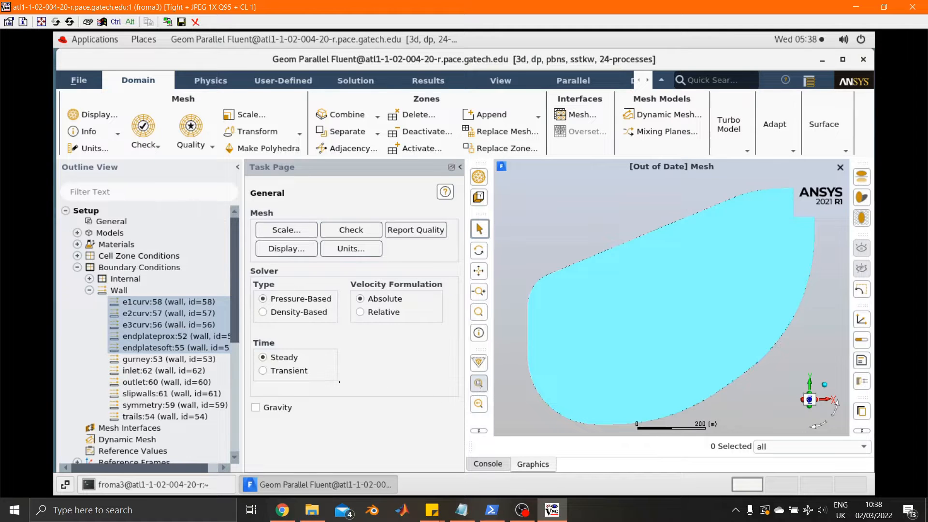
Step: Redisplay the selected wall zones from the scaled mesh and fit them to the graphics view
right_click(171, 330)
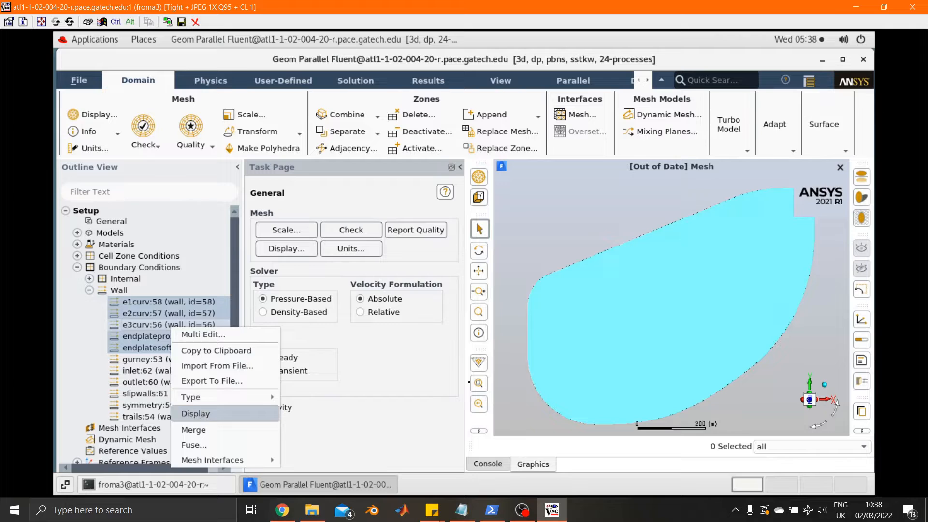
left_click(203, 413)
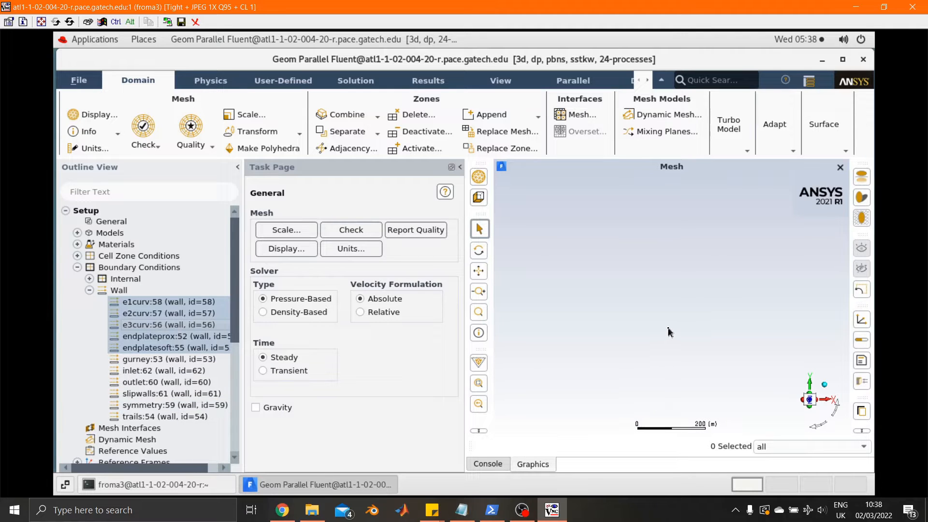
left_click(478, 384)
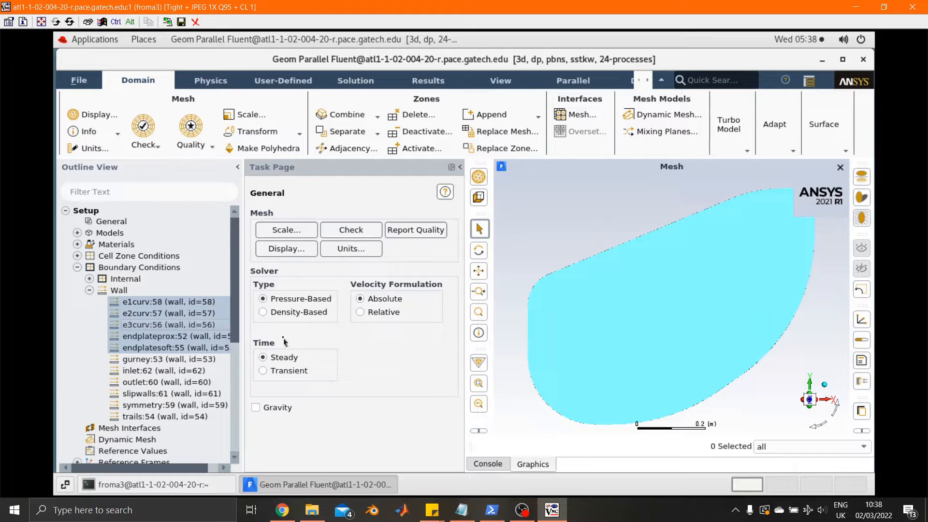
Step: Enable Curvature Correction for the SST k-omega viscous model, keeping the other model options
left_click(77, 233)
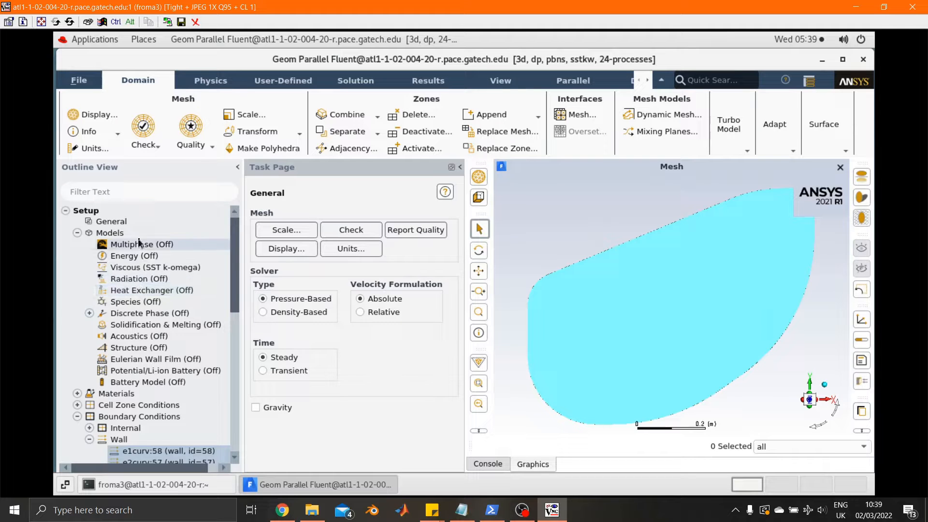
double_click(144, 267)
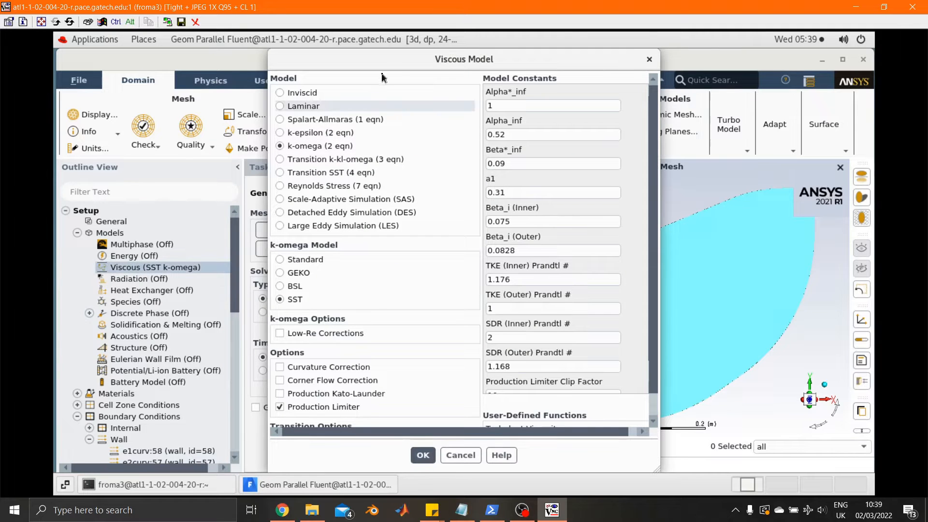
left_click_drag(441, 61, 451, 59)
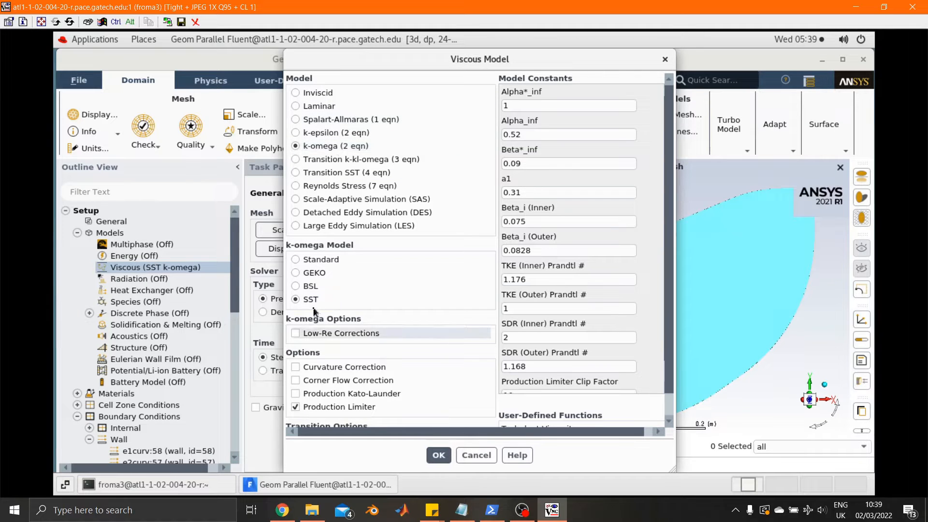
left_click(333, 370)
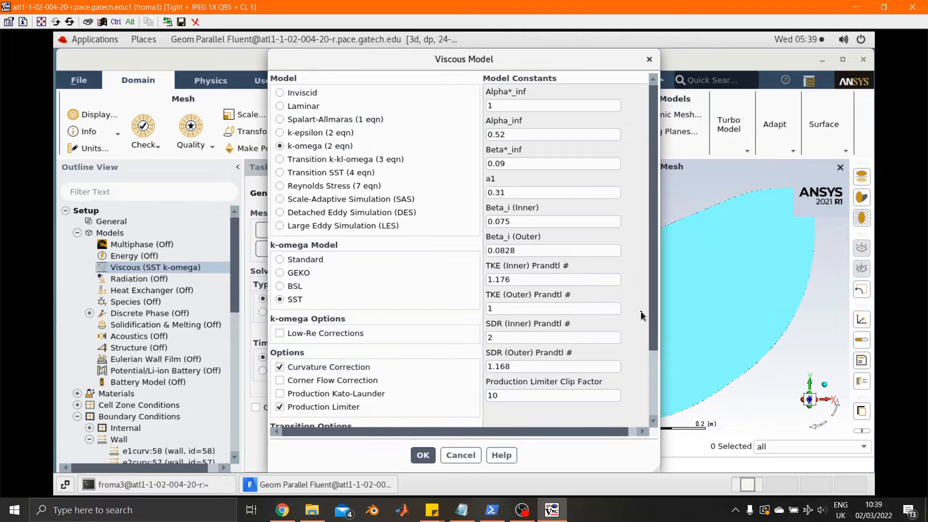
scroll(652, 327, "down", 1)
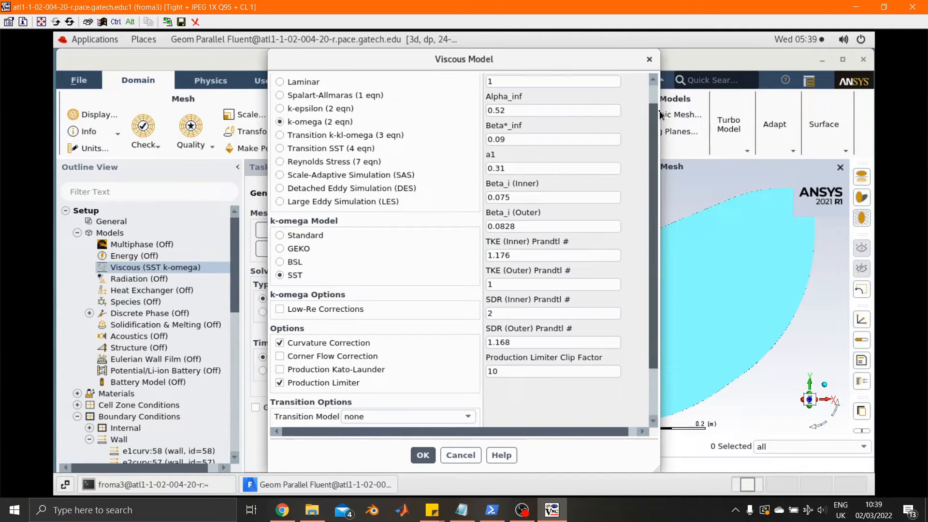
left_click(650, 79)
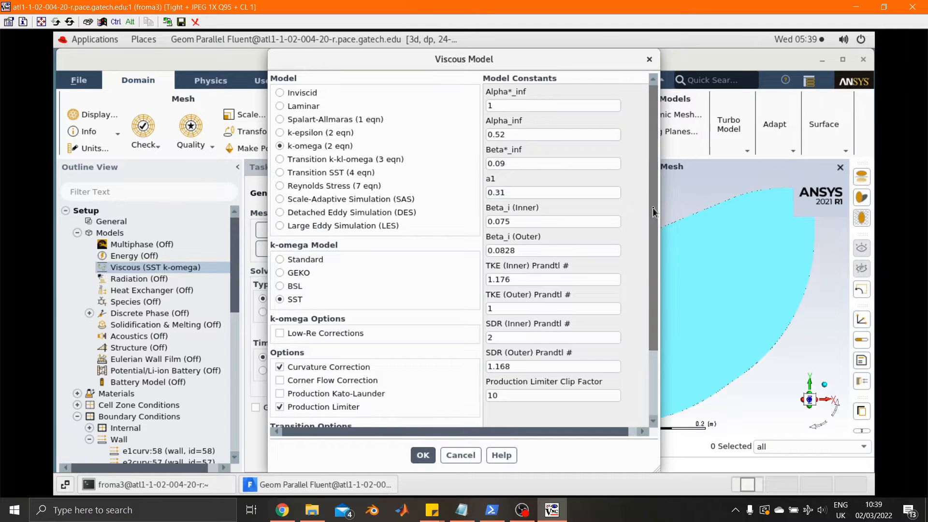
left_click_drag(653, 207, 655, 363)
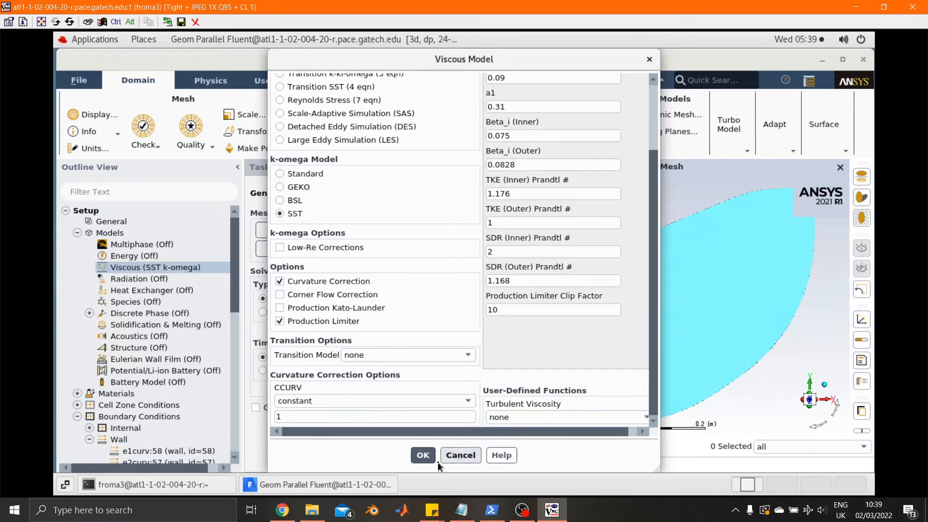
left_click(424, 455)
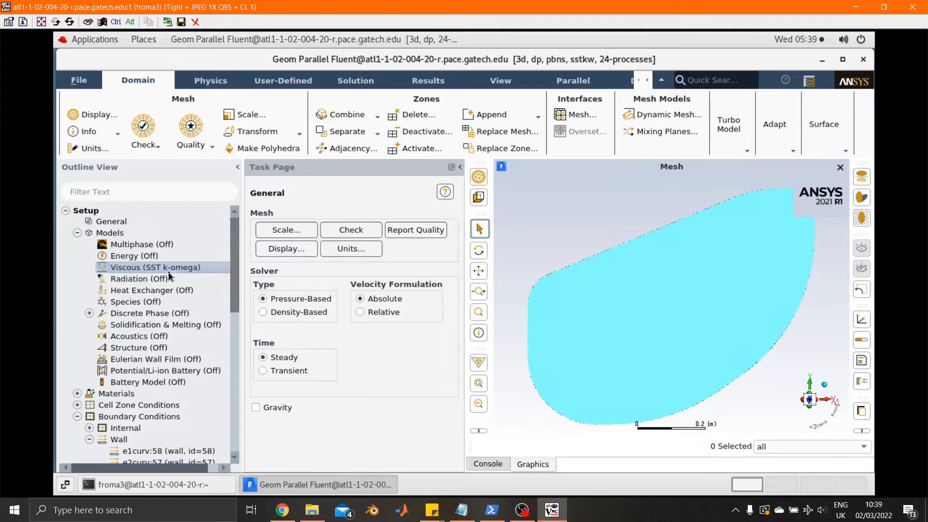
left_click(78, 233)
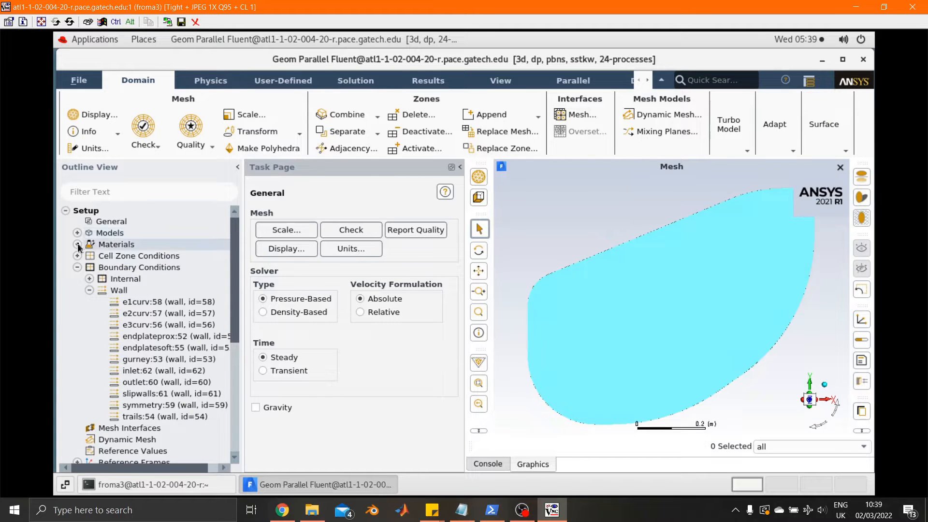
Step: Check which fluid and solid materials and which fluid cell zone are defined in the setup
left_click(78, 245)
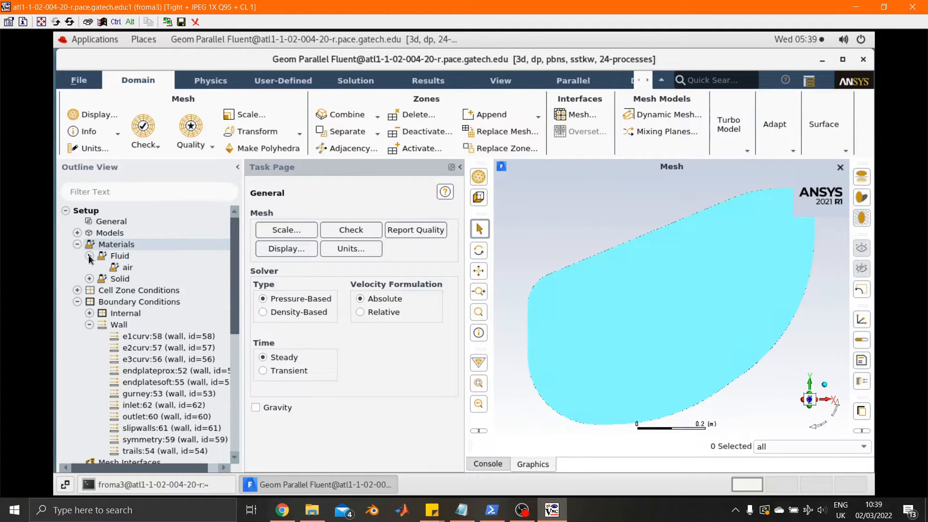
left_click(89, 256)
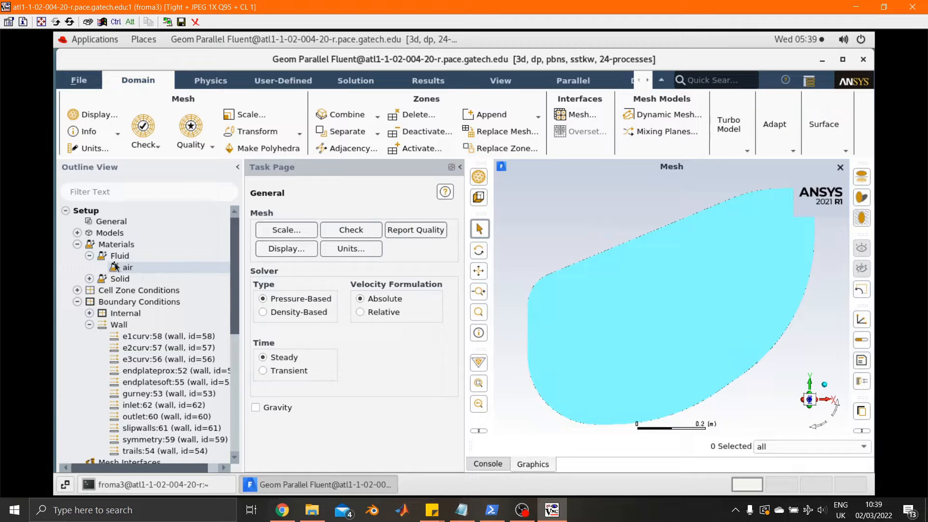
left_click(90, 279)
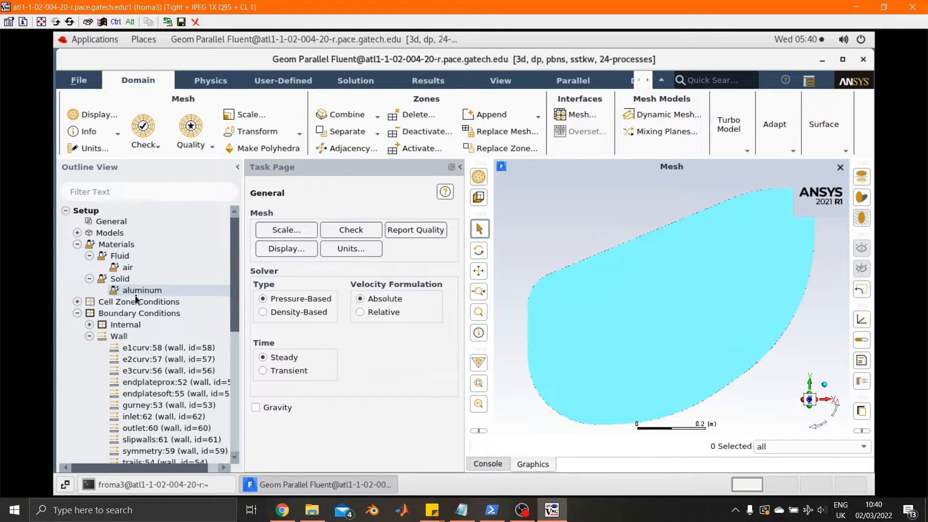
left_click(77, 245)
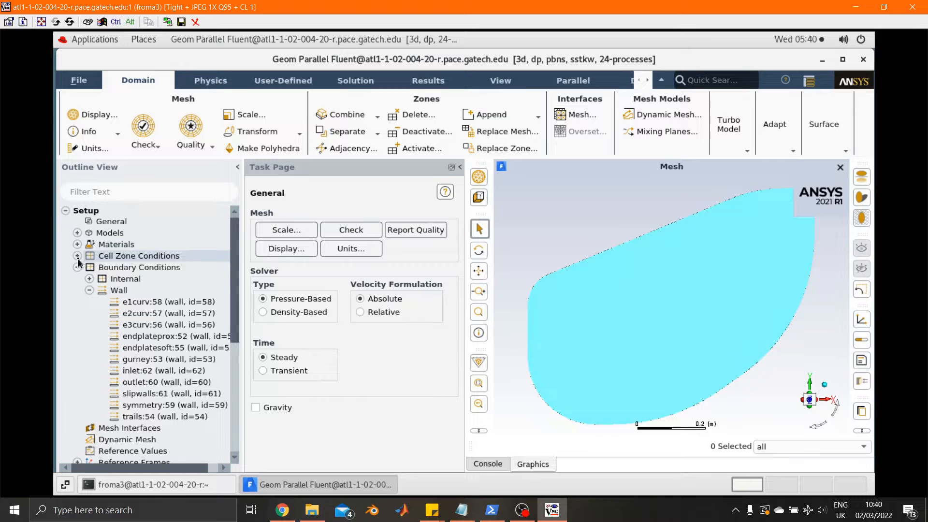
left_click(78, 257)
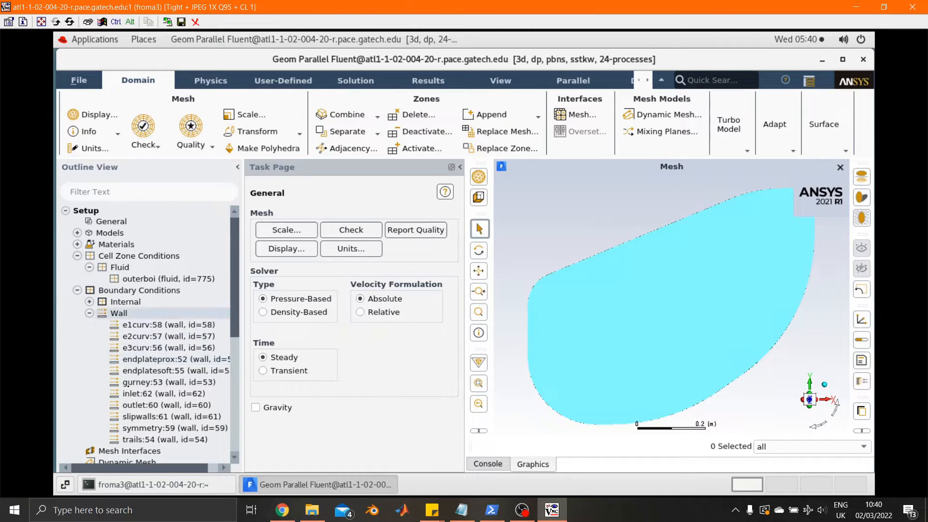
Step: Change the boundary type of the inlet zone from wall to velocity-inlet
scroll(148, 290, "down", 1)
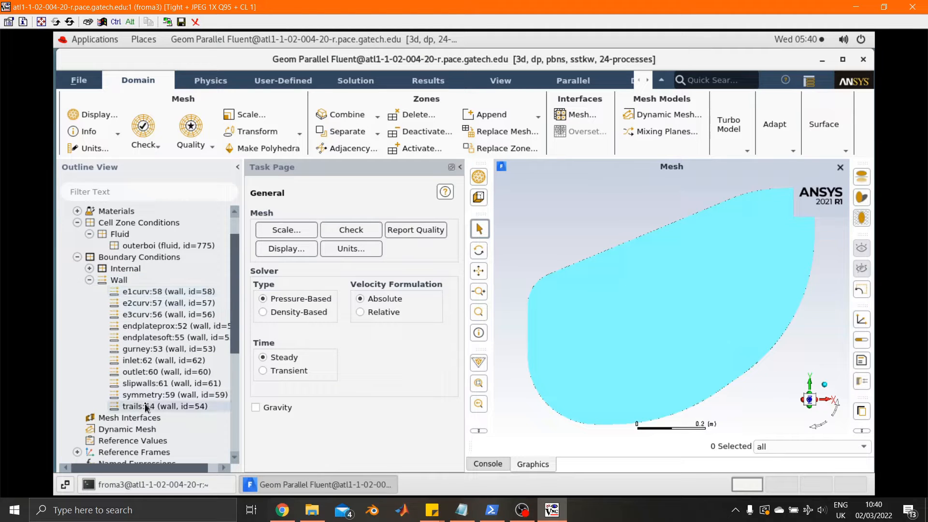
right_click(142, 363)
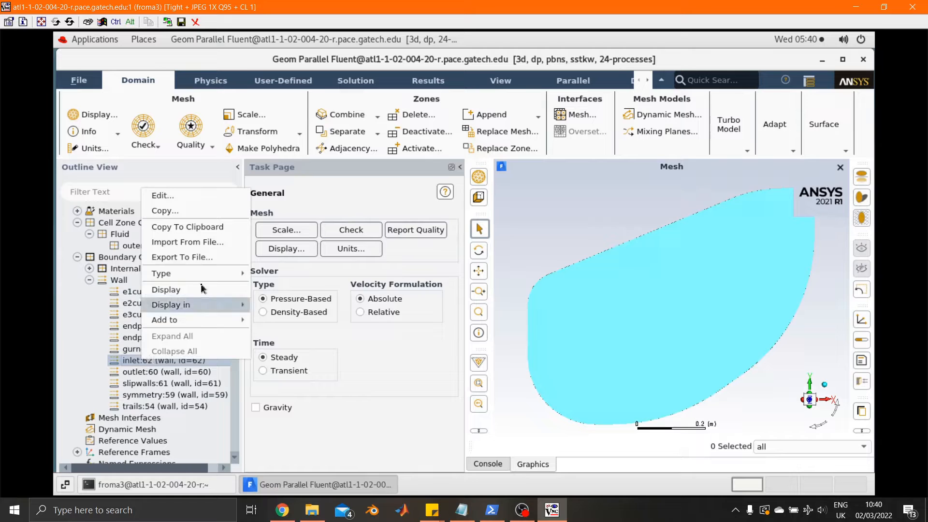
mouse_move(205, 278)
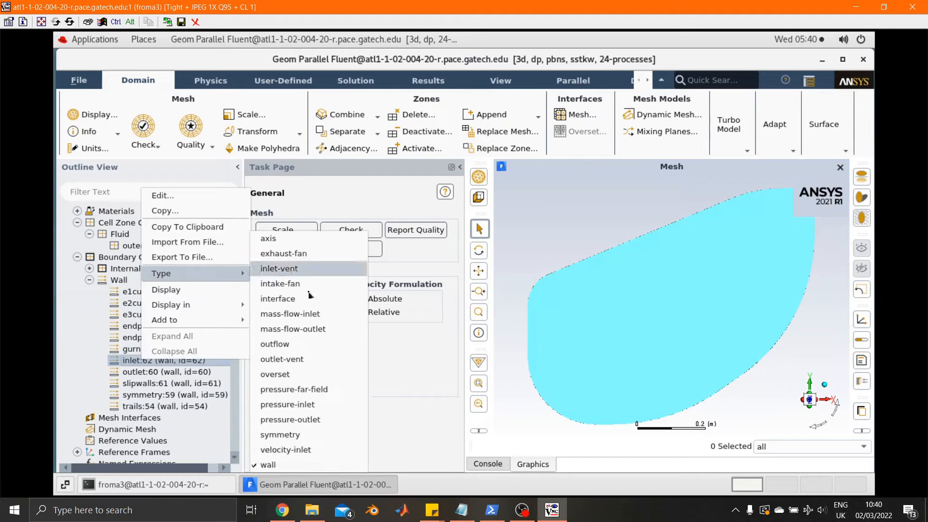
left_click(285, 450)
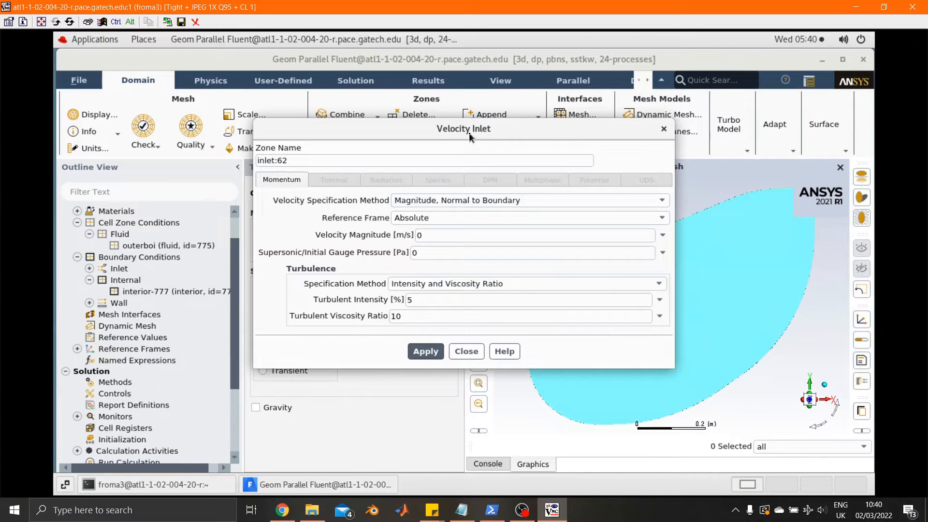
Step: Set the inlet's velocity specification to Magnitude and Direction with a velocity magnitude of 22.22 m/s, and apply it
left_click_drag(469, 132, 358, 140)
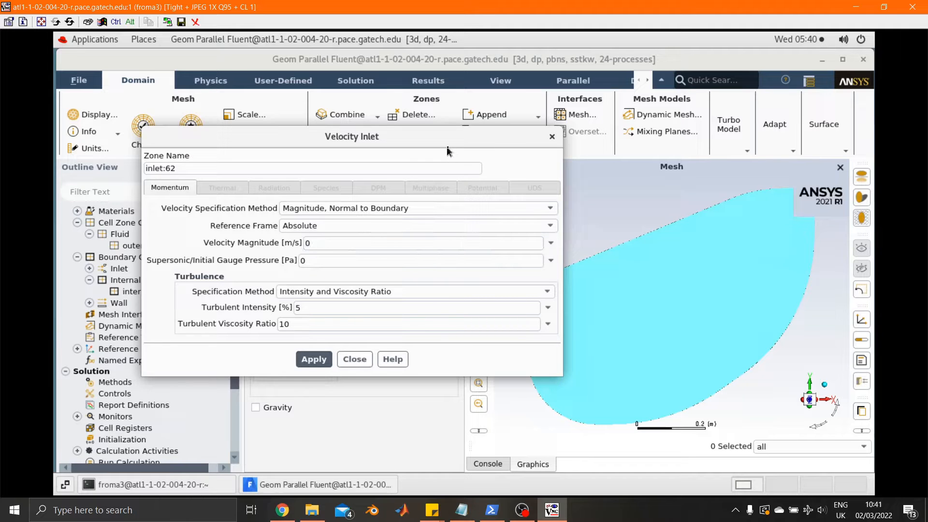
left_click_drag(447, 141, 410, 131)
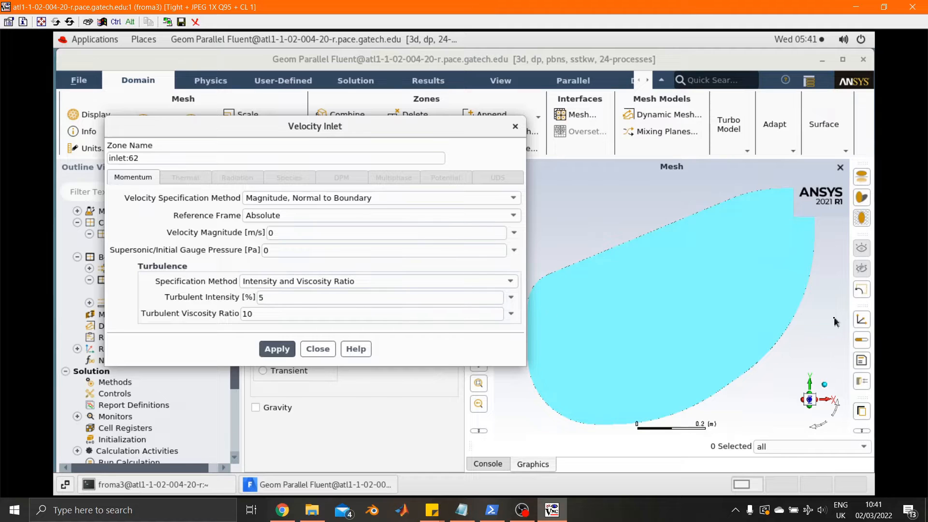
left_click(330, 200)
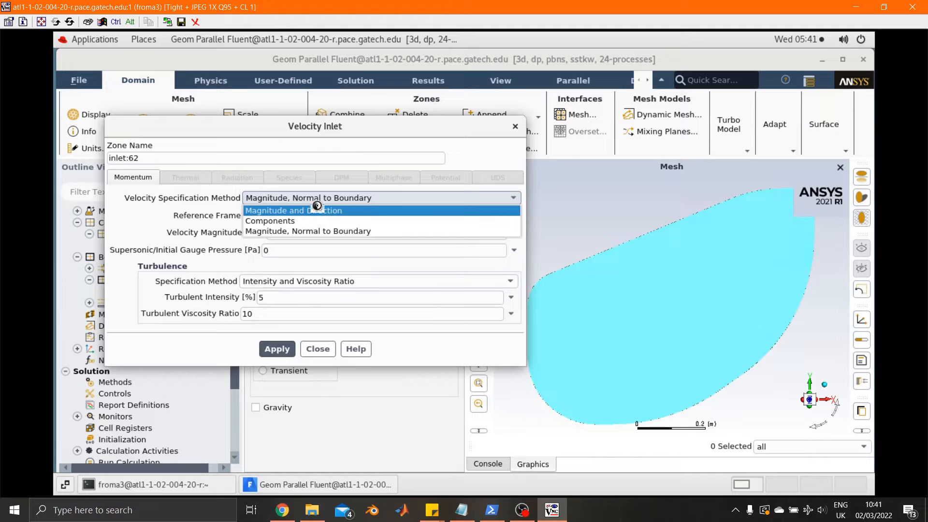
key("Escape")
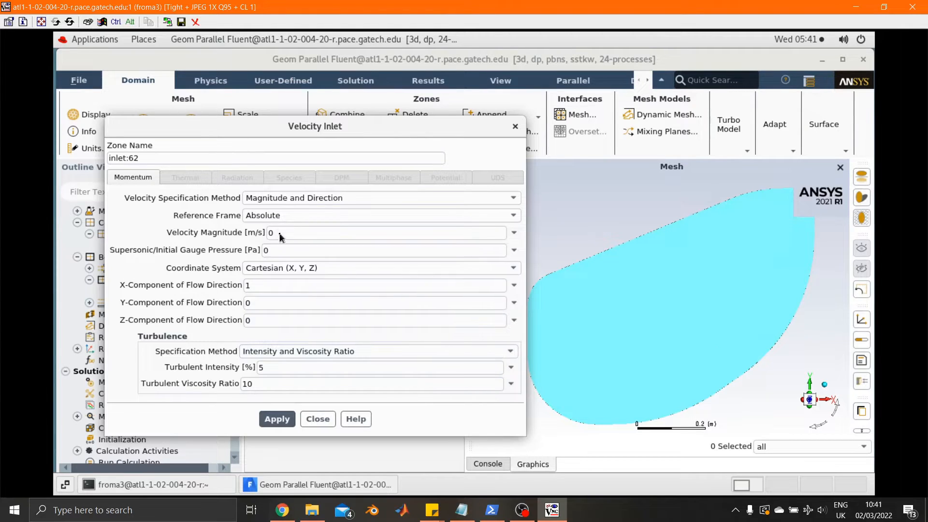
left_click_drag(280, 236, 250, 231)
type("22.22")
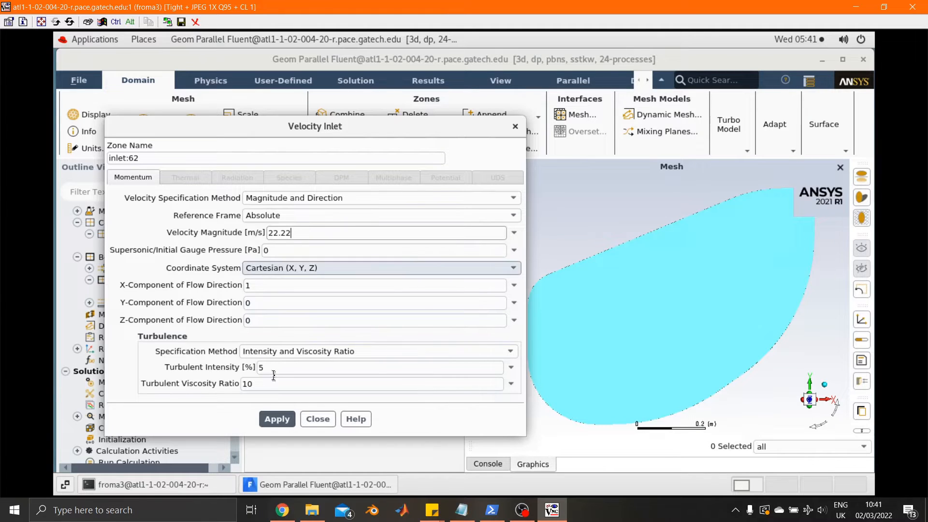
left_click(277, 419)
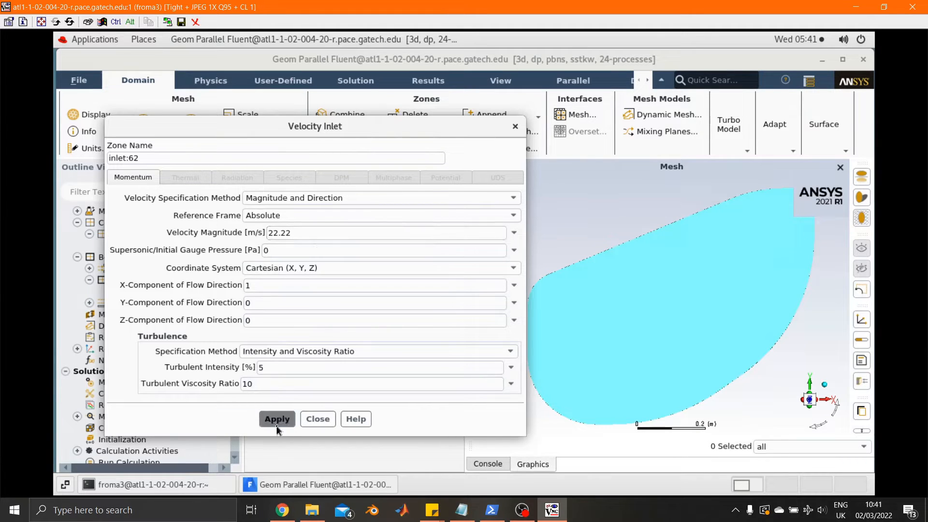
left_click(332, 422)
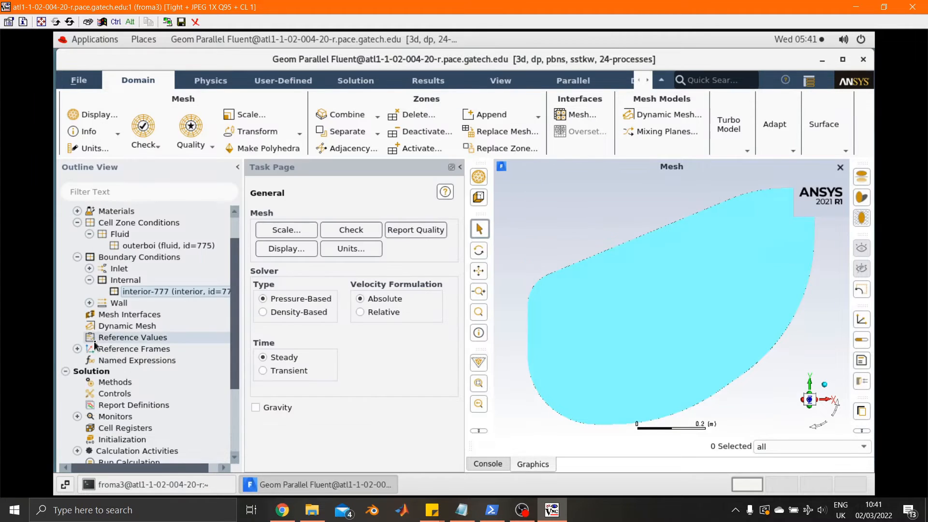
Step: Change the boundary type of the outlet zone from wall to pressure-outlet
left_click(89, 269)
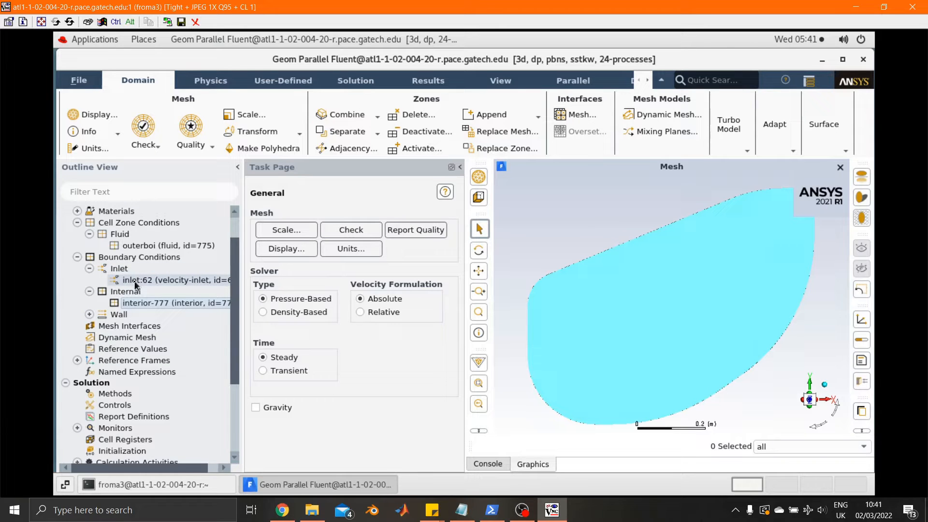
left_click(89, 314)
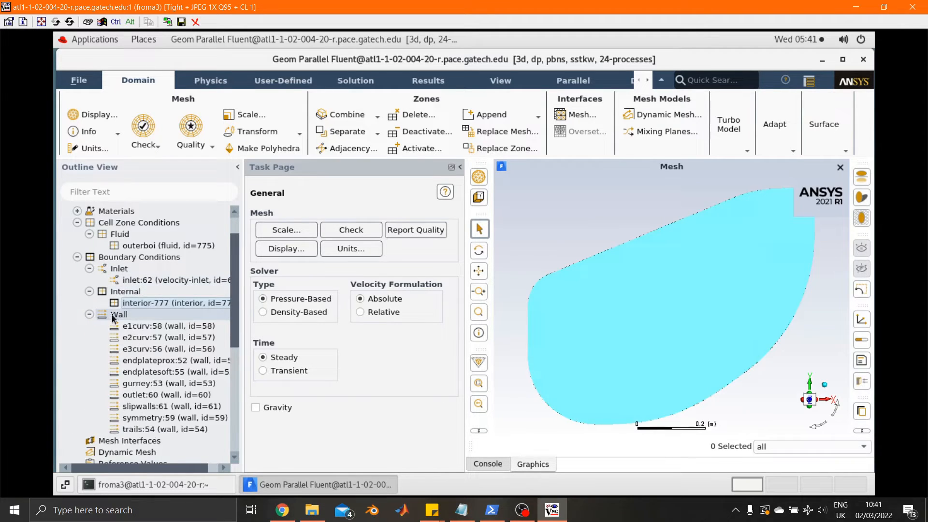
left_click(145, 395)
right_click(145, 395)
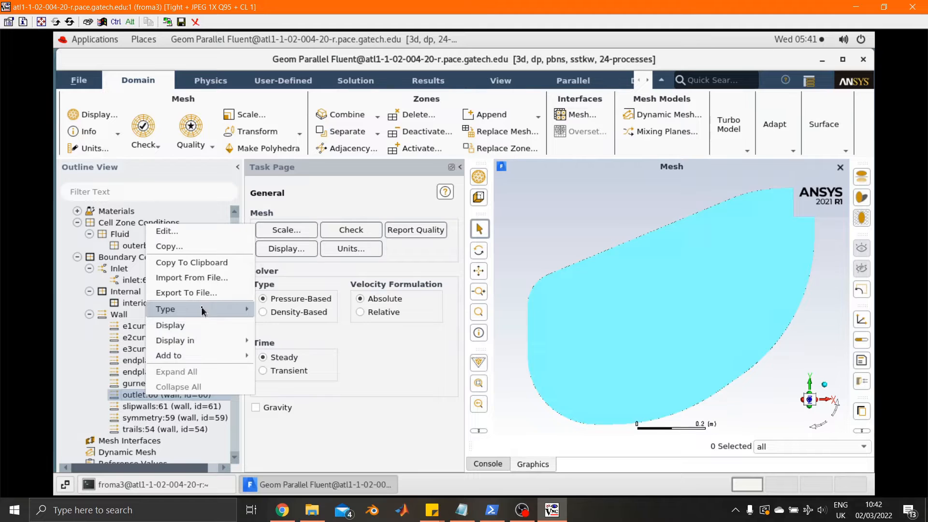
mouse_move(202, 310)
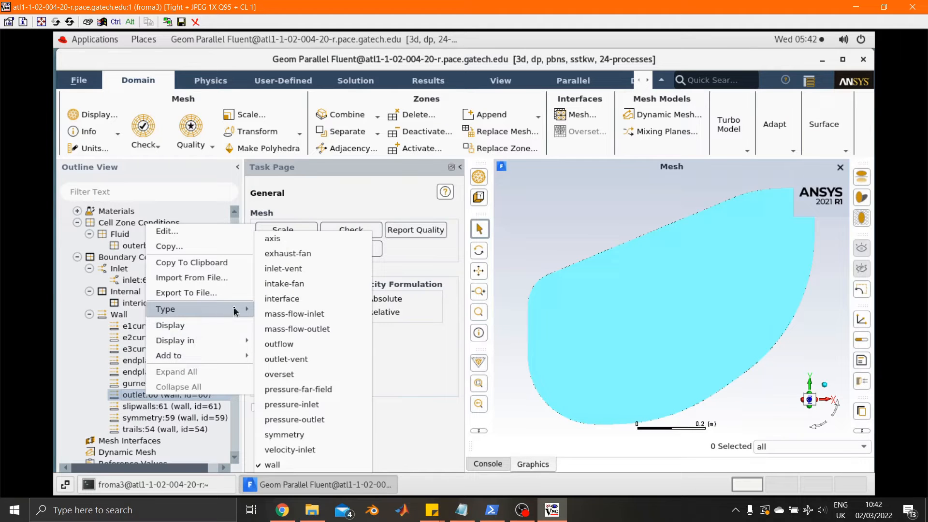
left_click(322, 422)
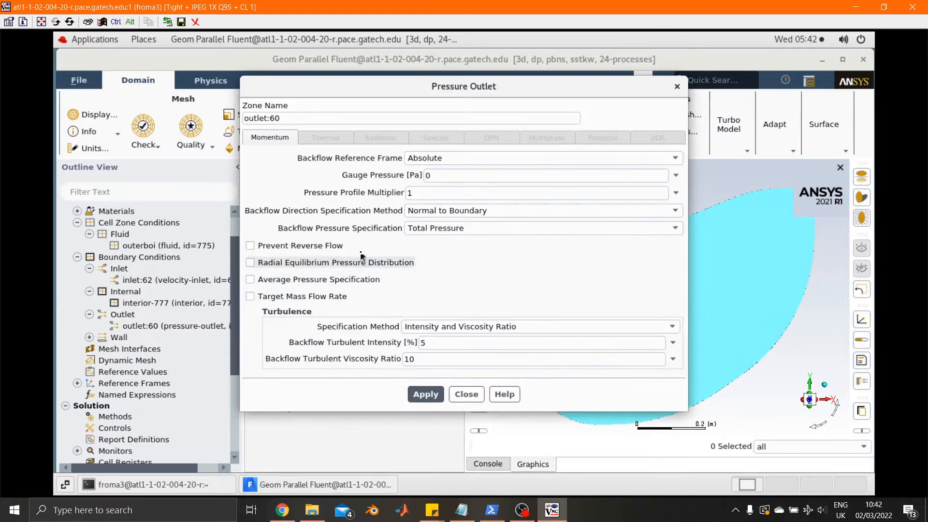
Step: Apply the pressure-outlet settings with a gauge pressure of 0 Pa and close the outlet's settings
left_click(443, 175)
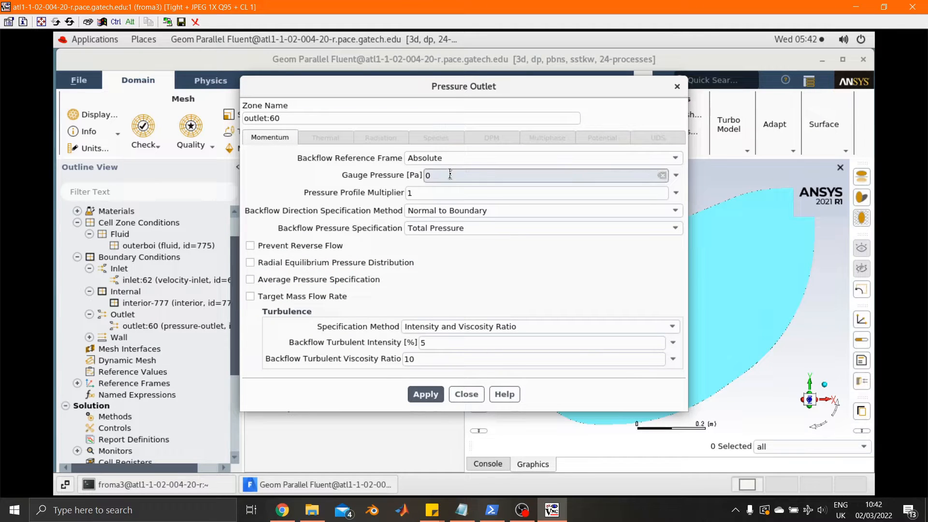
double_click(428, 175)
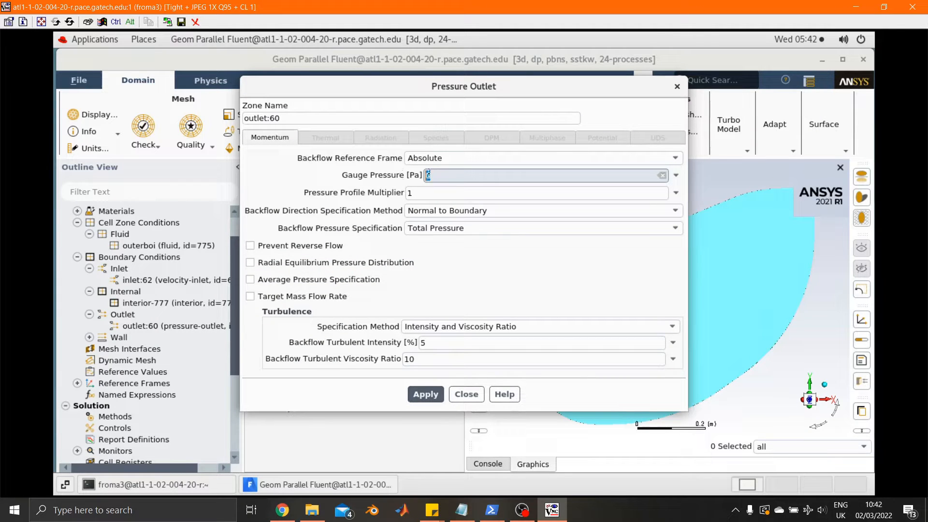
left_click(384, 174)
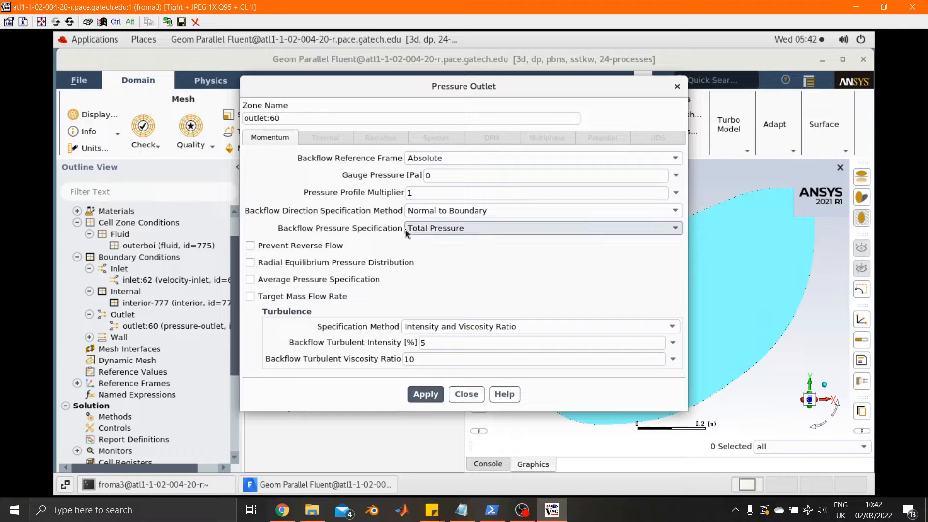
left_click(430, 394)
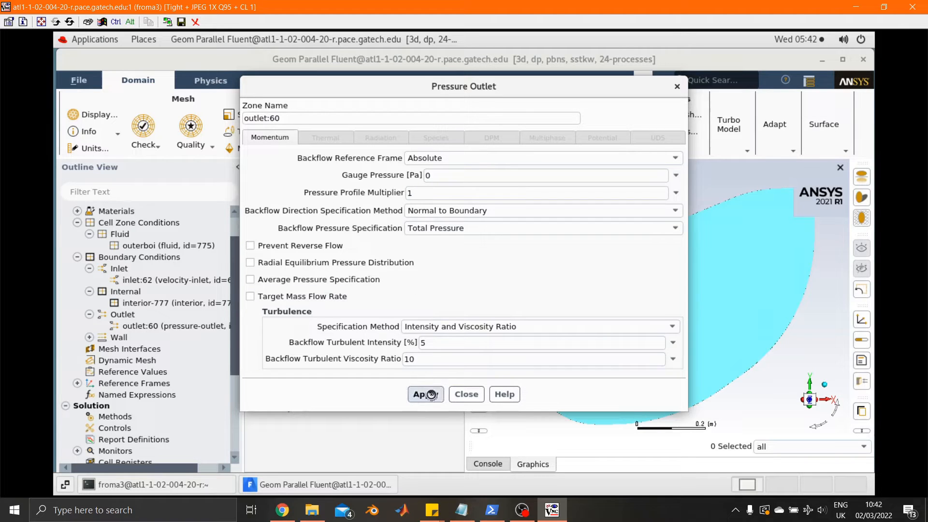
left_click(466, 395)
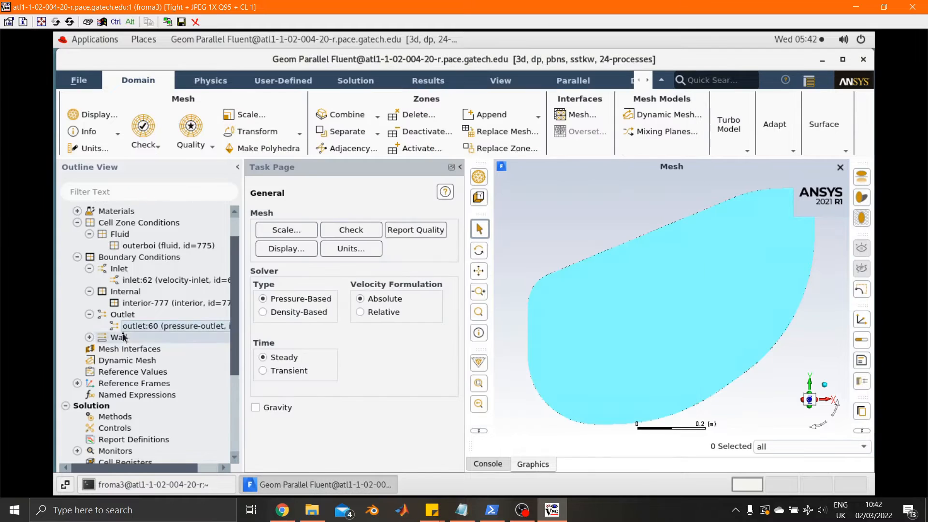
Step: Change the boundary type of the symmetry zone from wall to symmetry
left_click(90, 338)
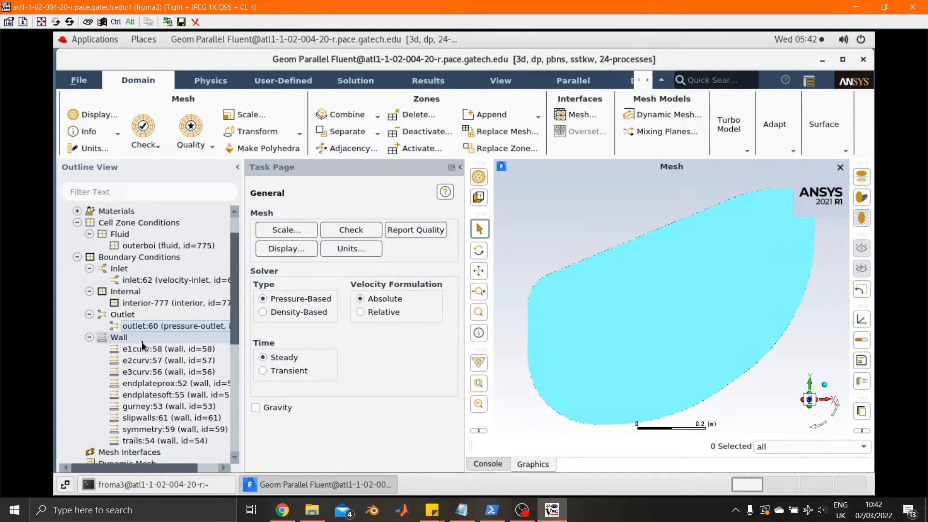
scroll(142, 345, "down", 1)
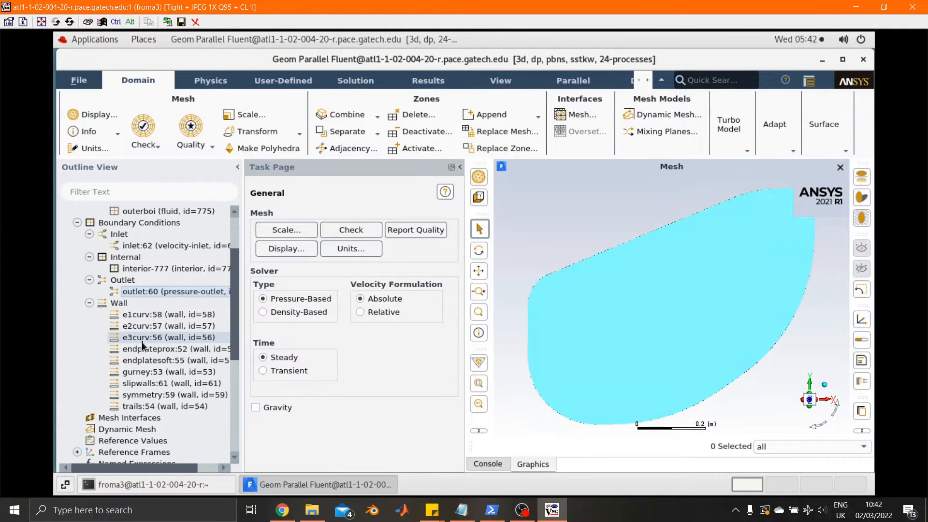
right_click(154, 396)
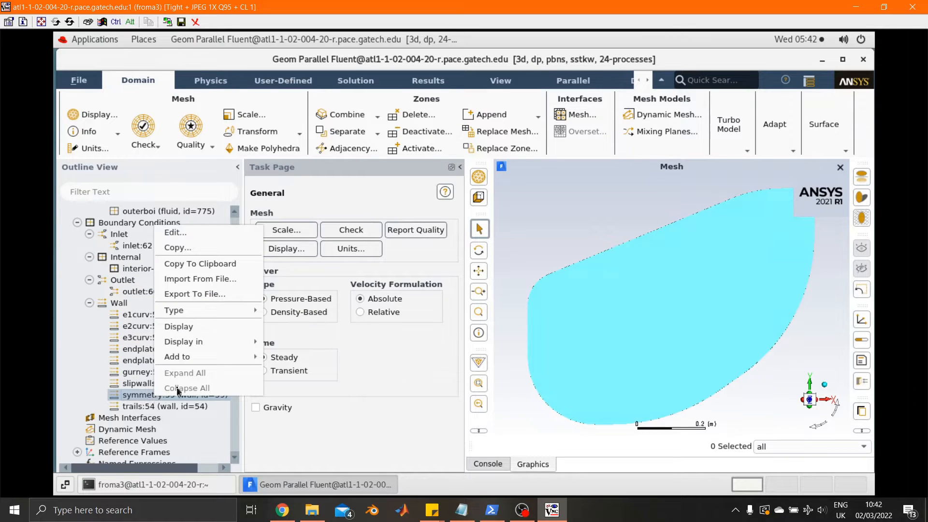
mouse_move(227, 311)
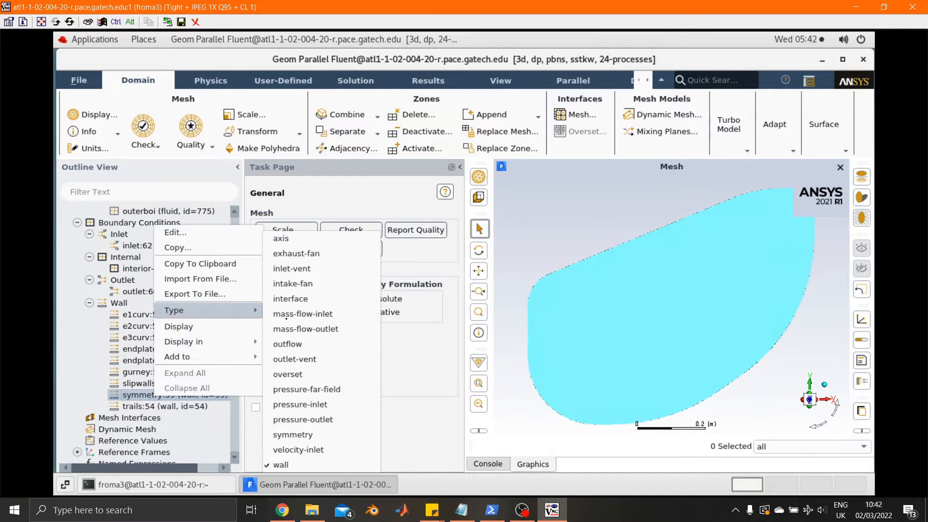
left_click(315, 435)
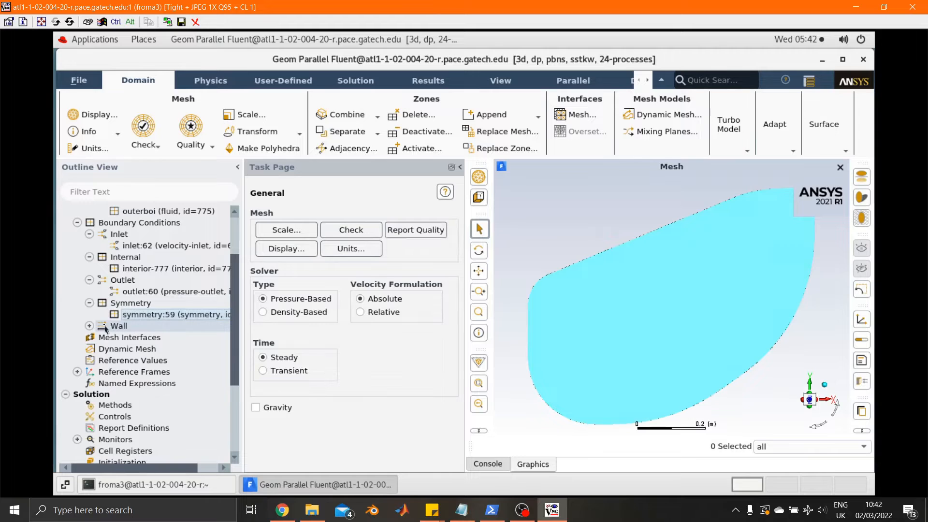
Step: Set the slipwalls zone's shear condition to Specified Shear with 0 Pa in X, Y and Z, and apply it
left_click(90, 327)
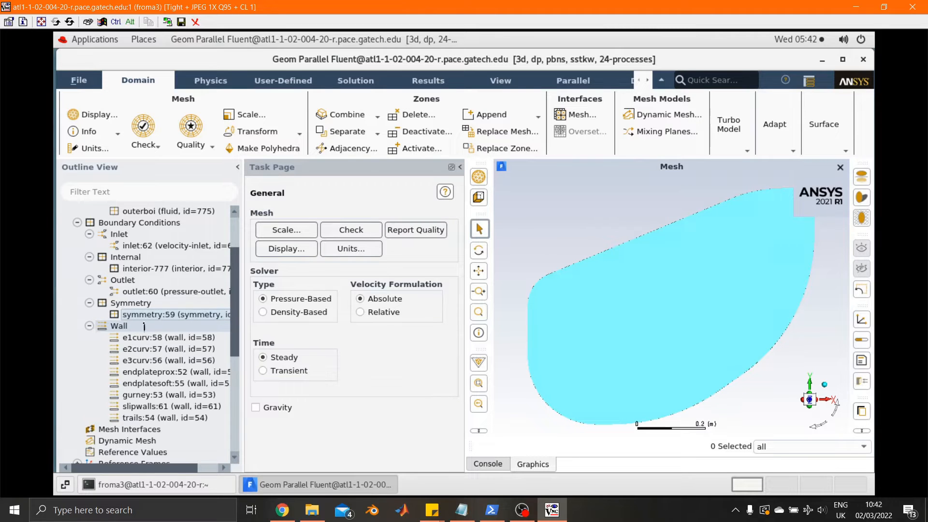
right_click(171, 410)
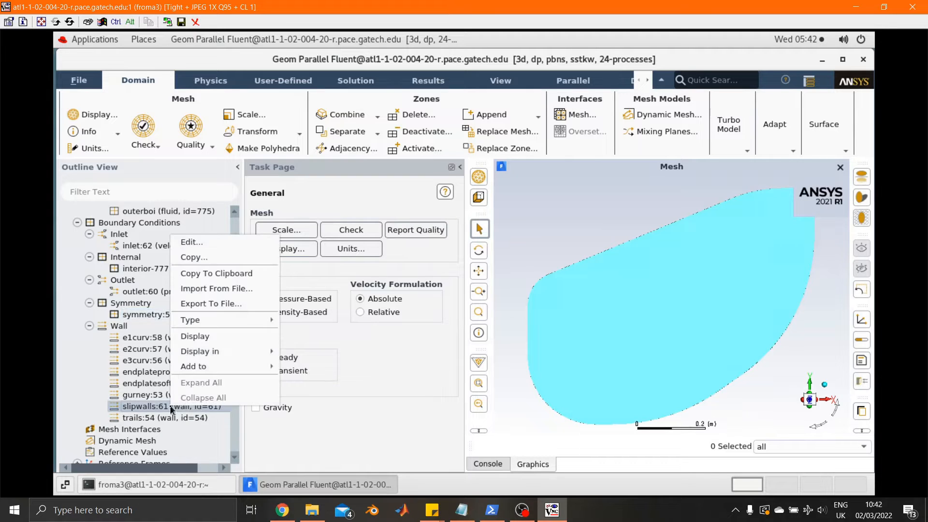
left_click(198, 243)
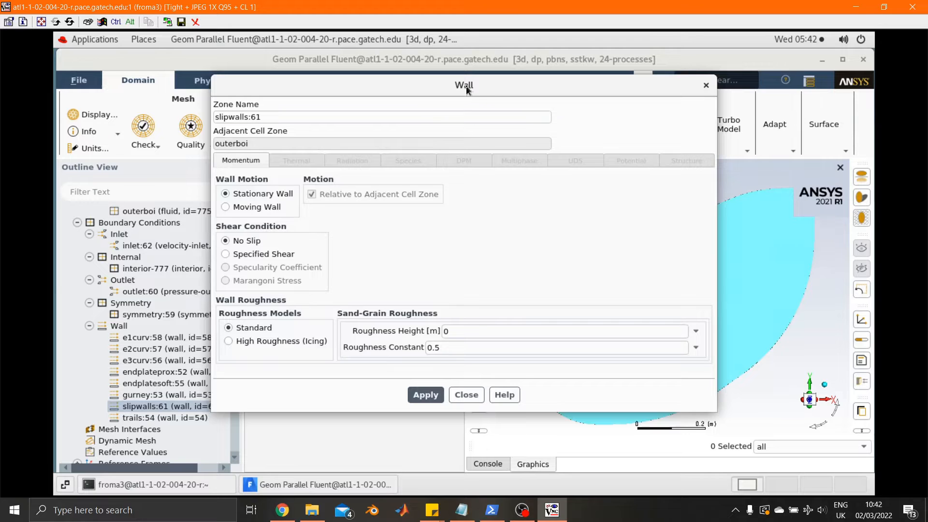
left_click_drag(463, 85, 486, 90)
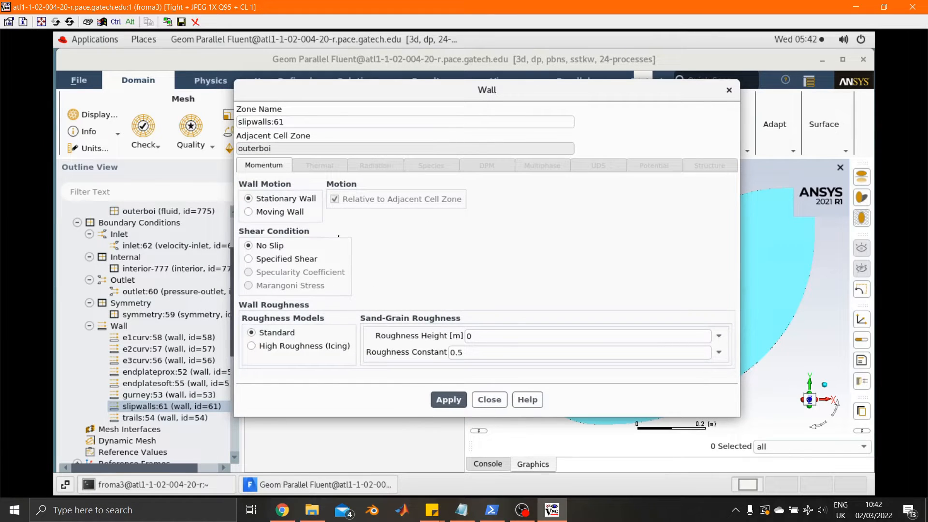
left_click(282, 260)
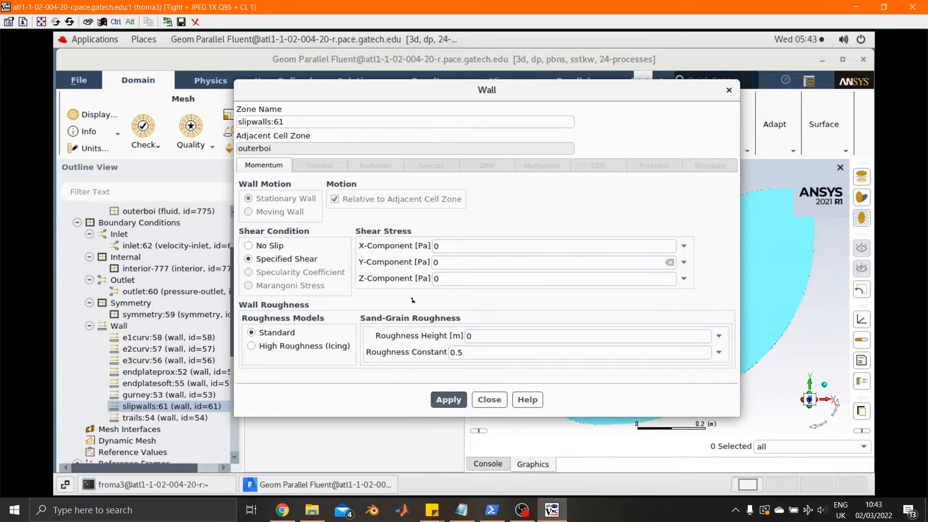
left_click(443, 396)
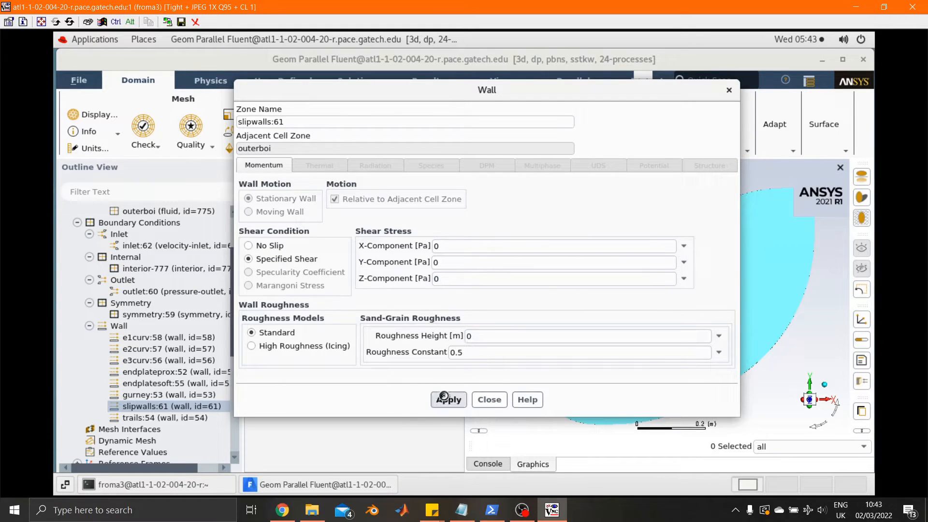
left_click(490, 400)
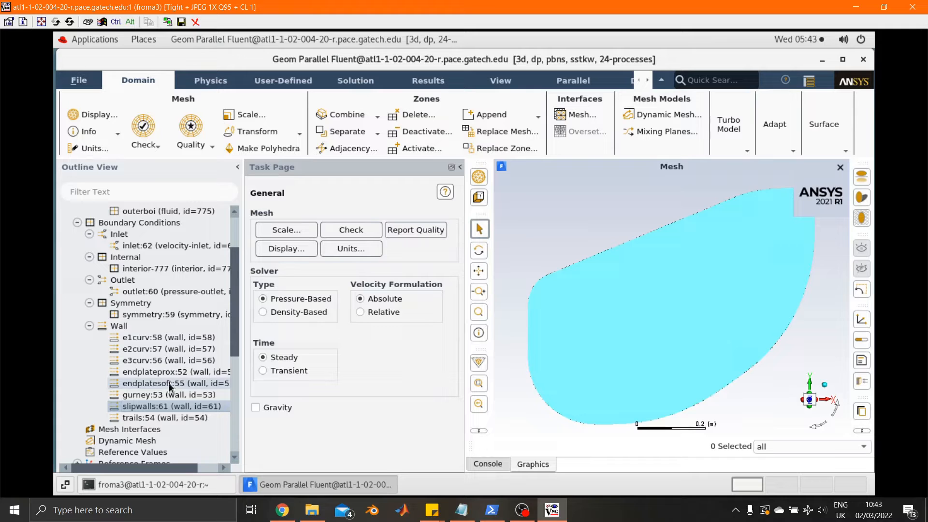
Step: Try the rotational and translational moving-wall options on the e1curv wall, and apply it as a stationary no-slip wall
right_click(145, 341)
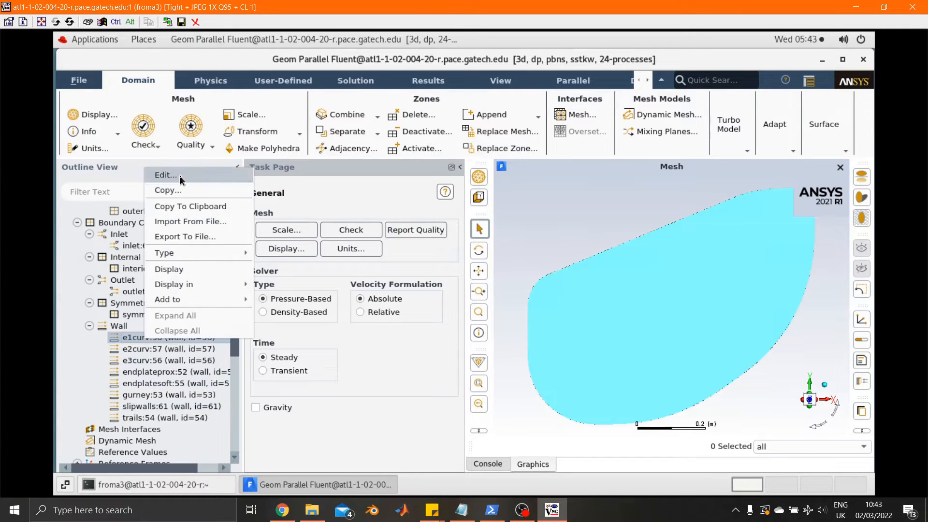
left_click(163, 355)
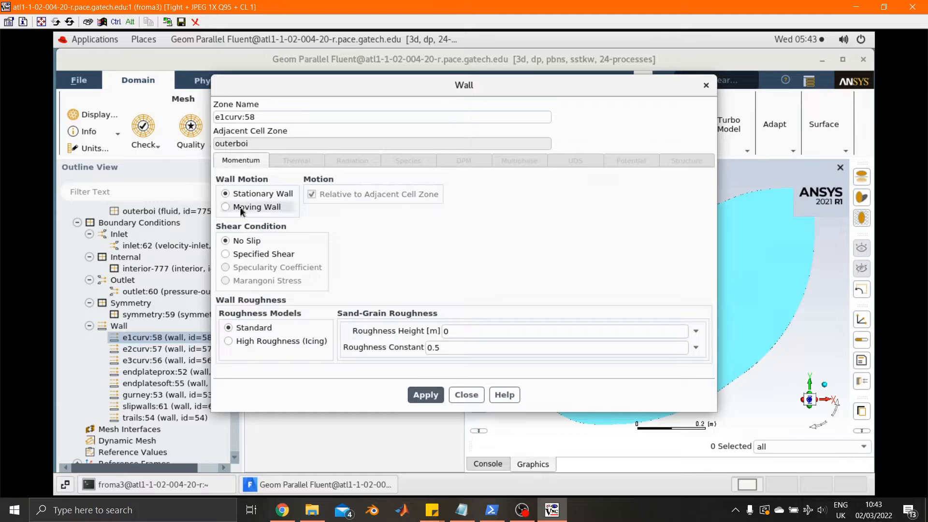
left_click(249, 208)
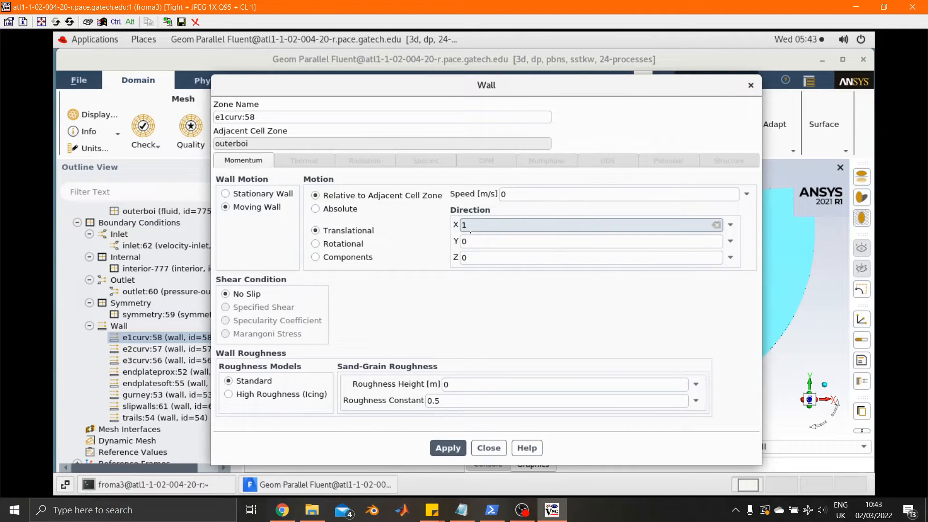
left_click(344, 245)
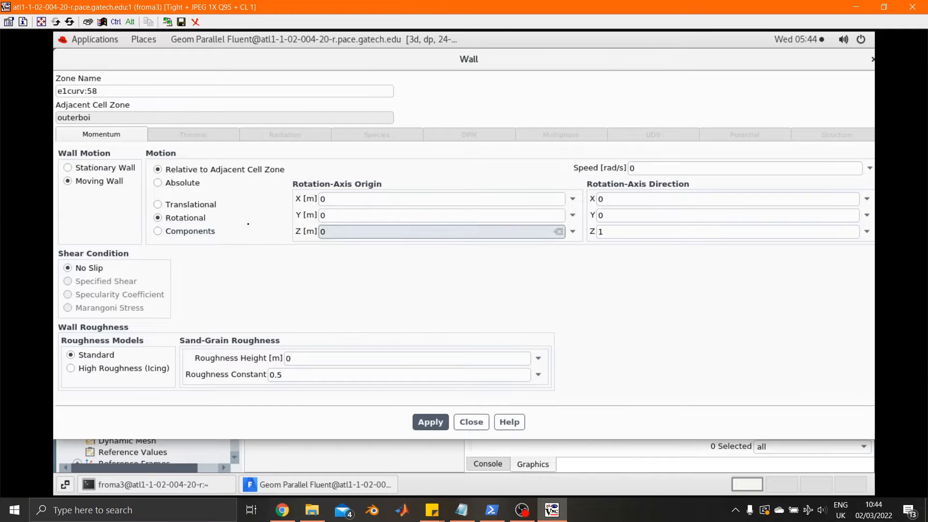
left_click(167, 207)
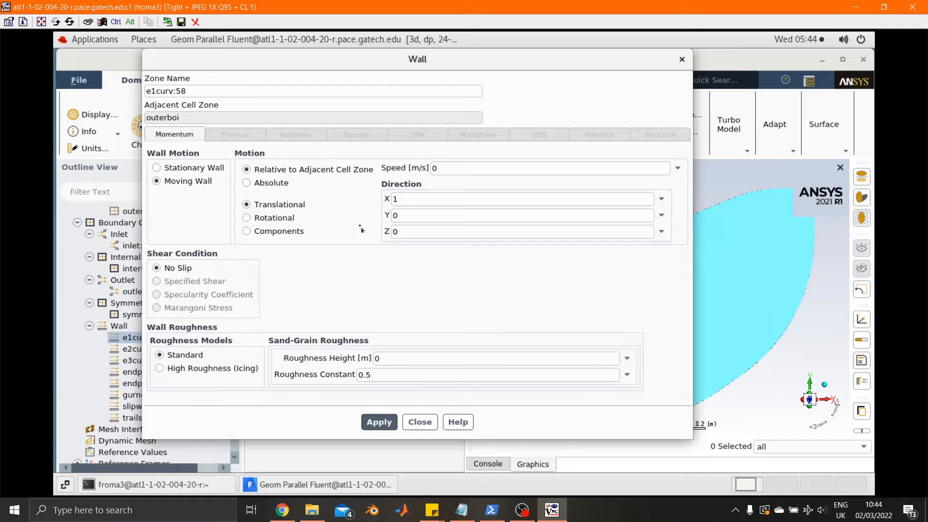
left_click(197, 169)
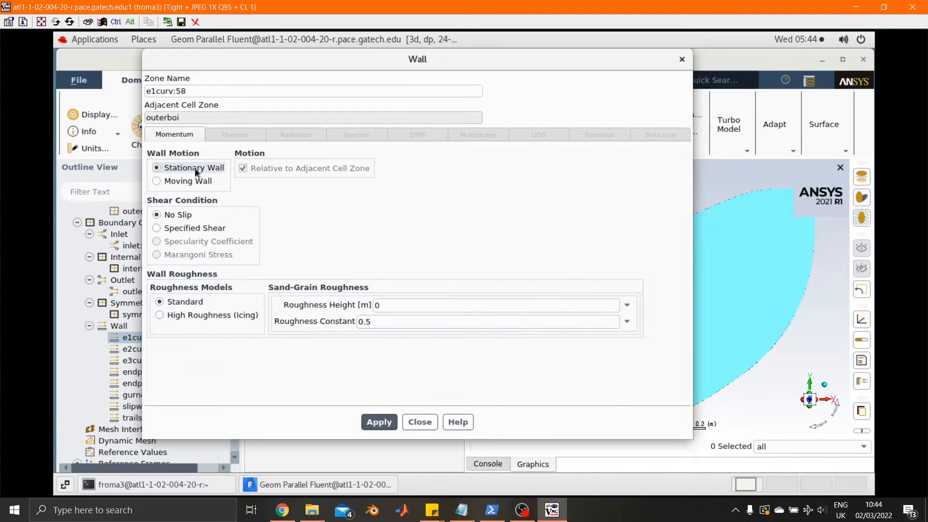
left_click(357, 376)
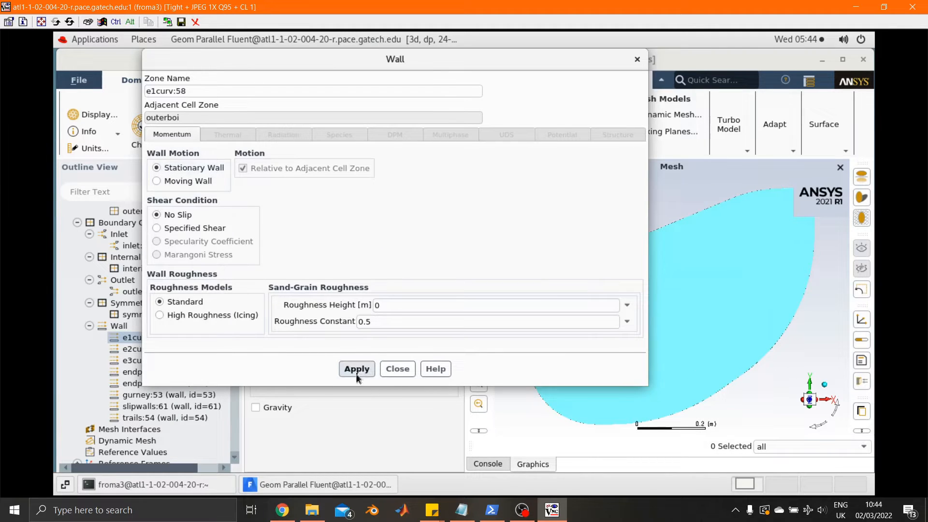
Step: Close the e1curv wall settings and collapse the Boundary Conditions and Cell Zone Conditions branches of the outline
left_click(394, 373)
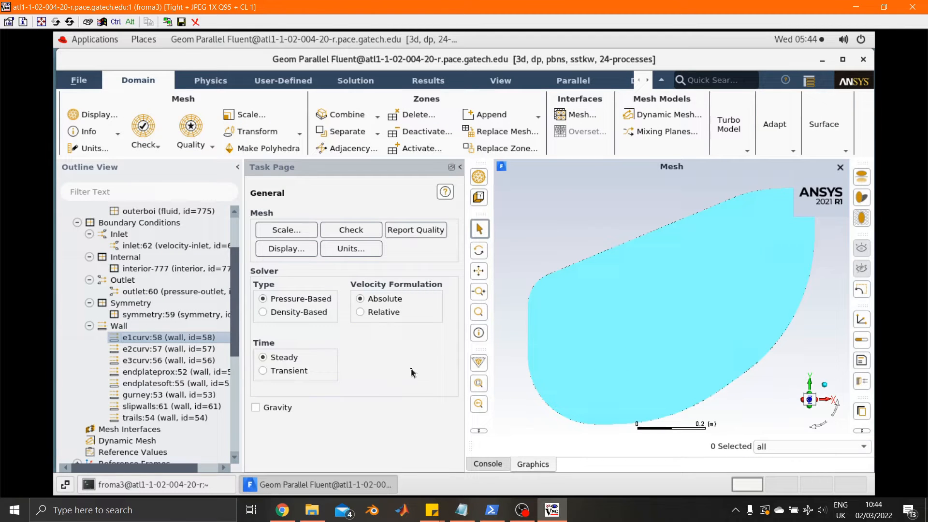
left_click(77, 223)
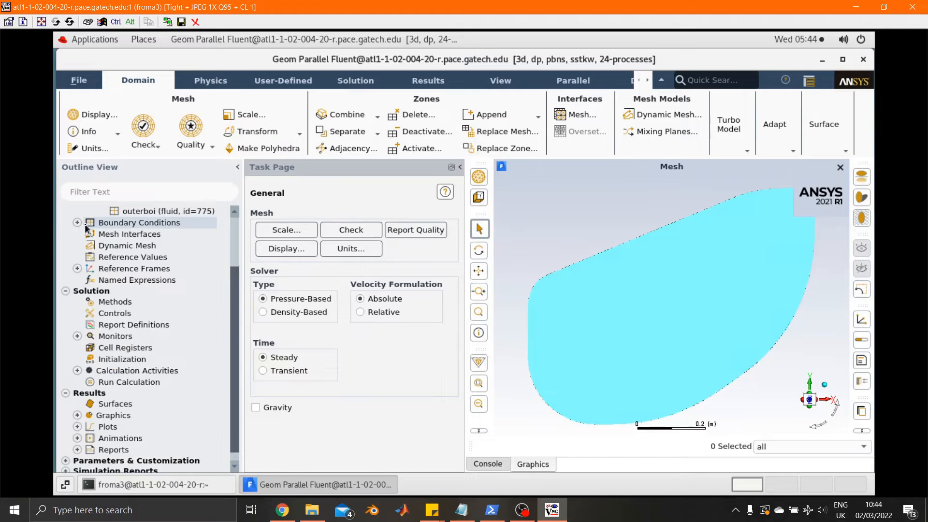
scroll(79, 249, "up", 2)
left_click(77, 256)
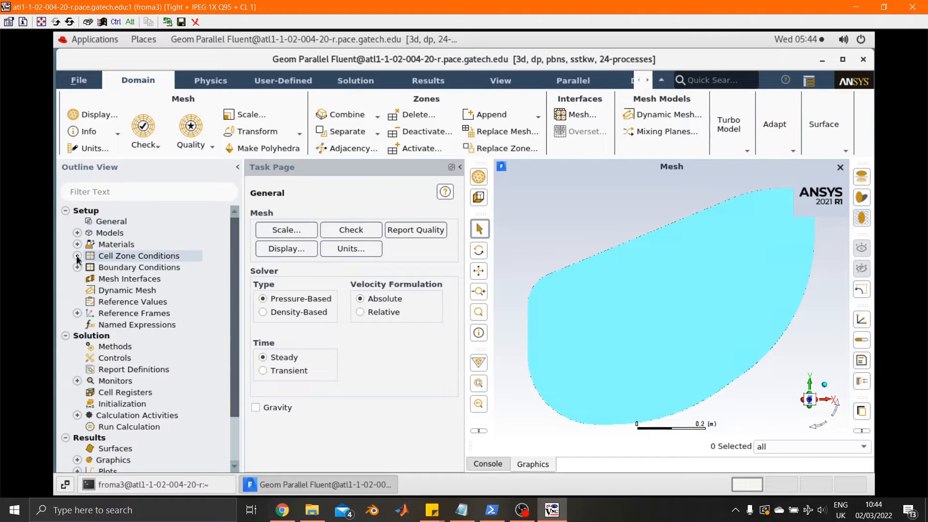
Step: Compute the simulation's reference values from the inlet:62 zone
double_click(164, 302)
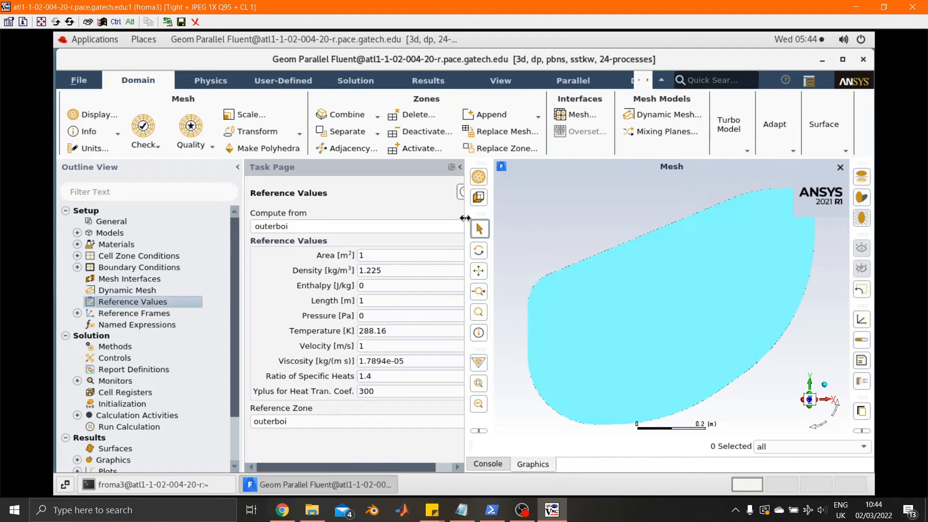
left_click_drag(499, 212, 508, 211)
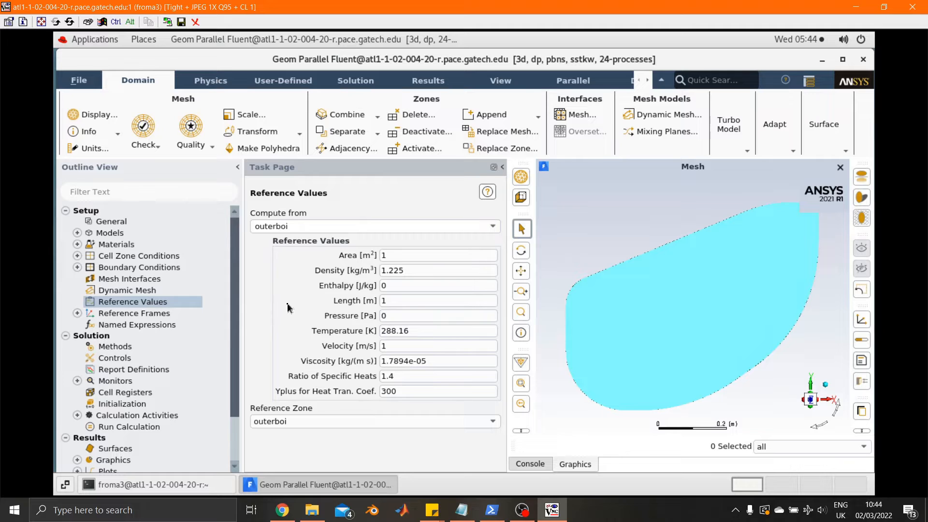
left_click(494, 227)
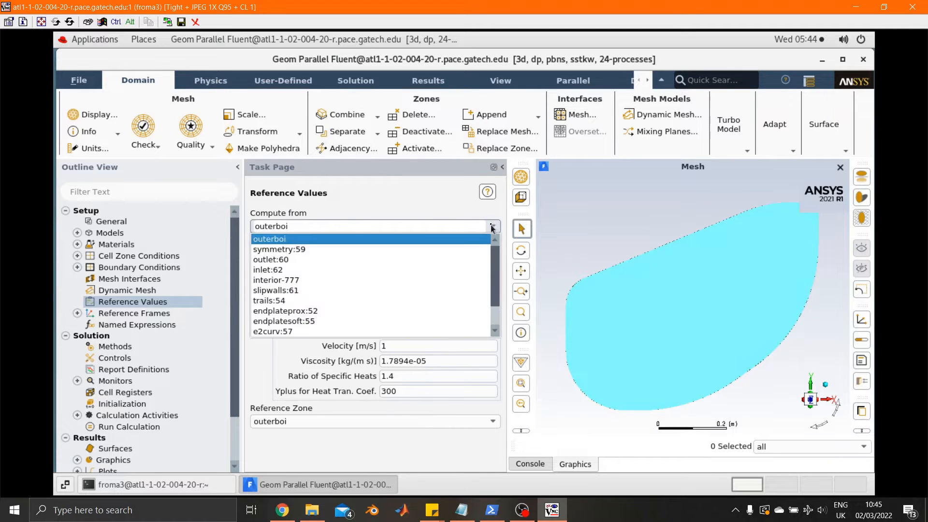
left_click(272, 270)
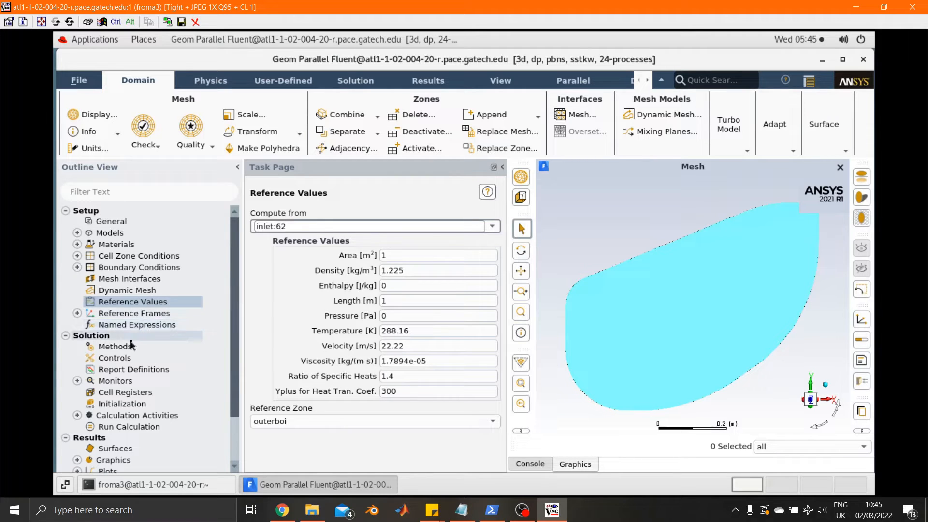
Step: Review the solution methods, covering the pressure-velocity coupling scheme, the spatial discretization and the pseudo-transient and gradient-correction options
left_click(115, 347)
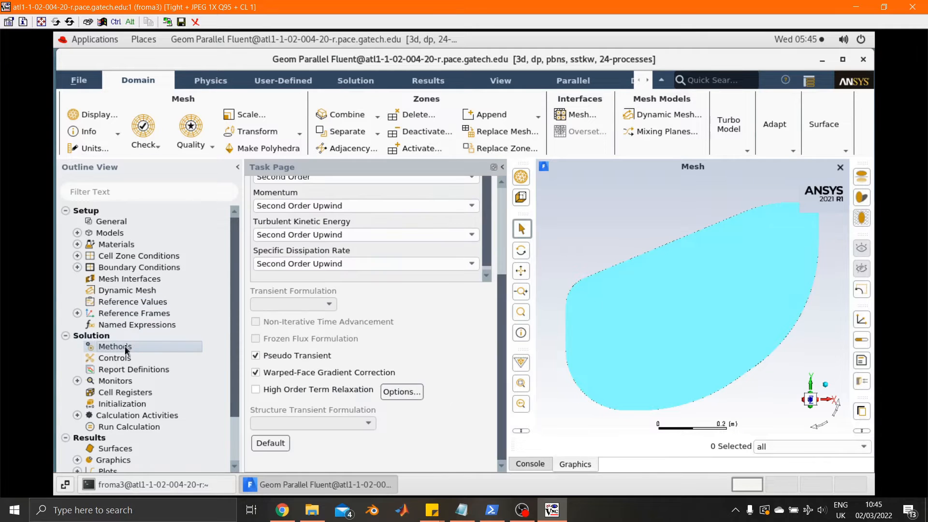
left_click_drag(501, 314, 502, 202)
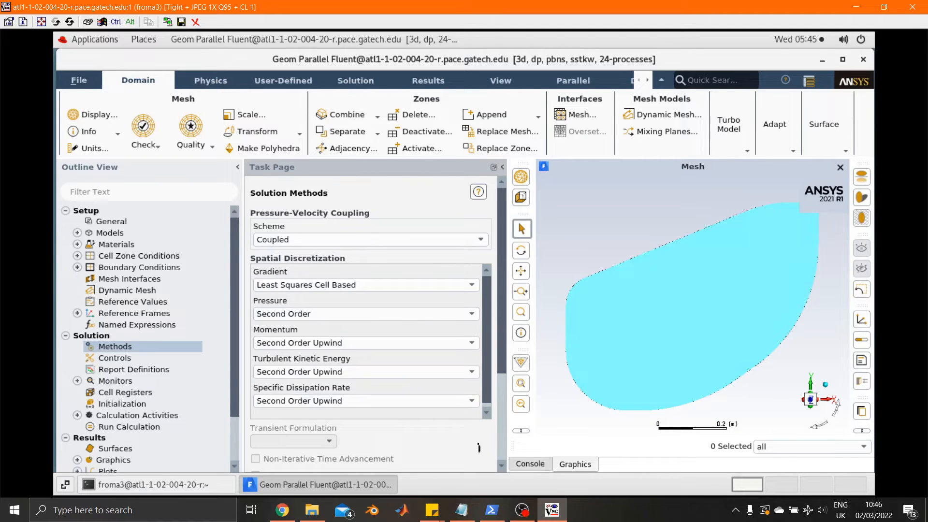
scroll(505, 450, "down", 3)
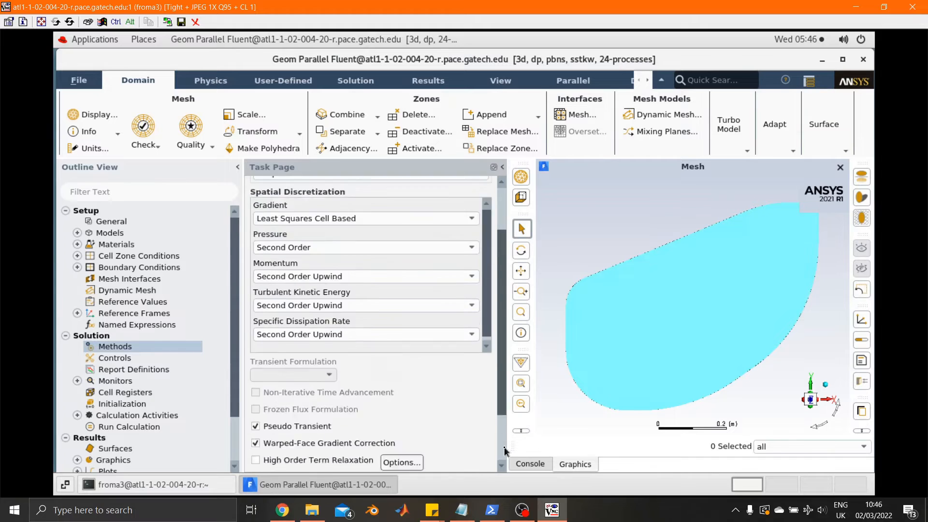
scroll(503, 457, "down", 2)
scroll(506, 396, "up", 3)
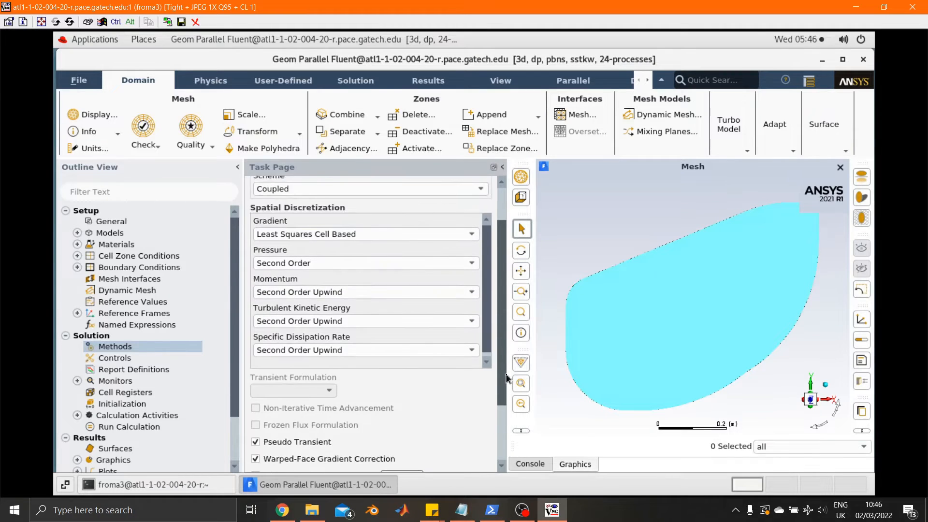
scroll(506, 378, "up", 1)
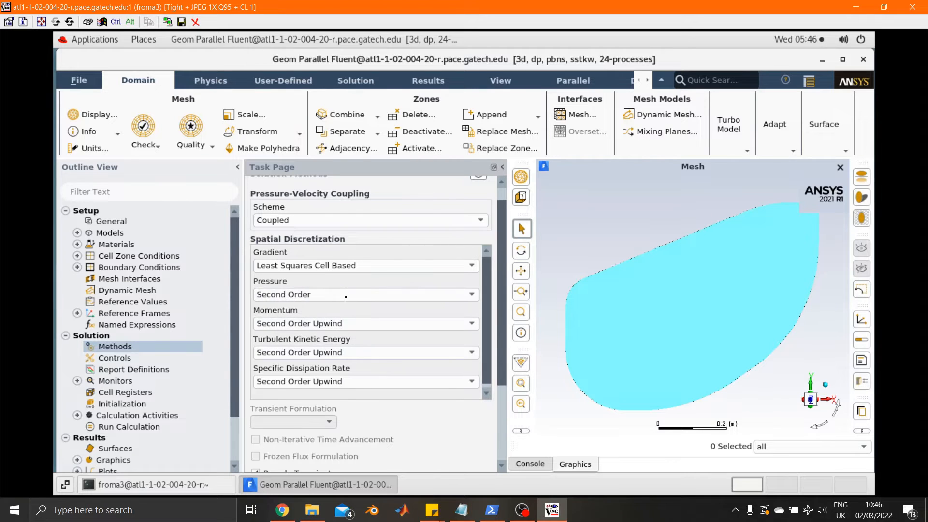
scroll(503, 309, "down", 5)
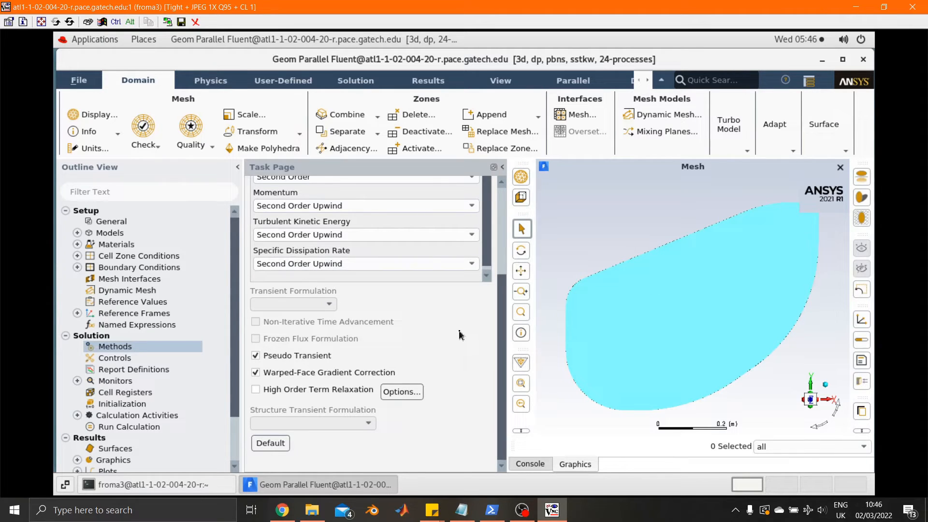
Step: Examine the pseudo-transient explicit relaxation factors in the solution controls
left_click(113, 360)
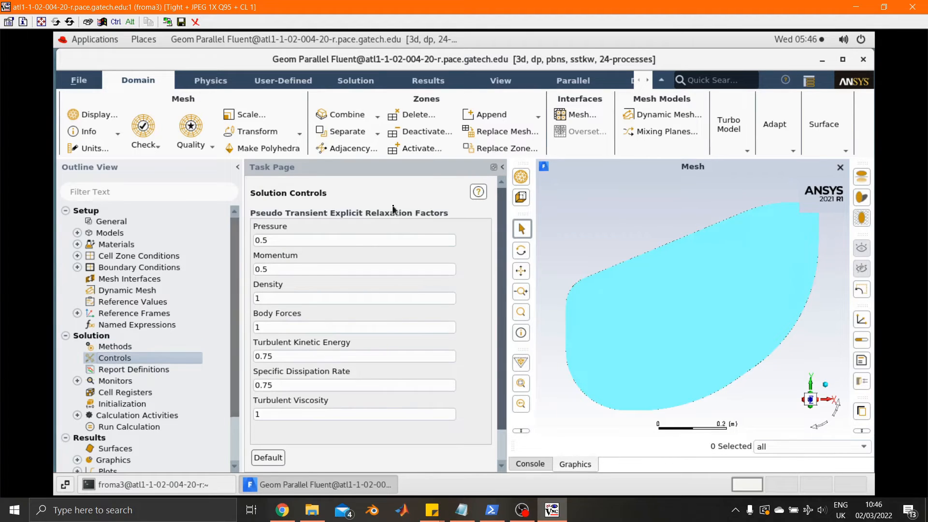
scroll(502, 363, "down", 2)
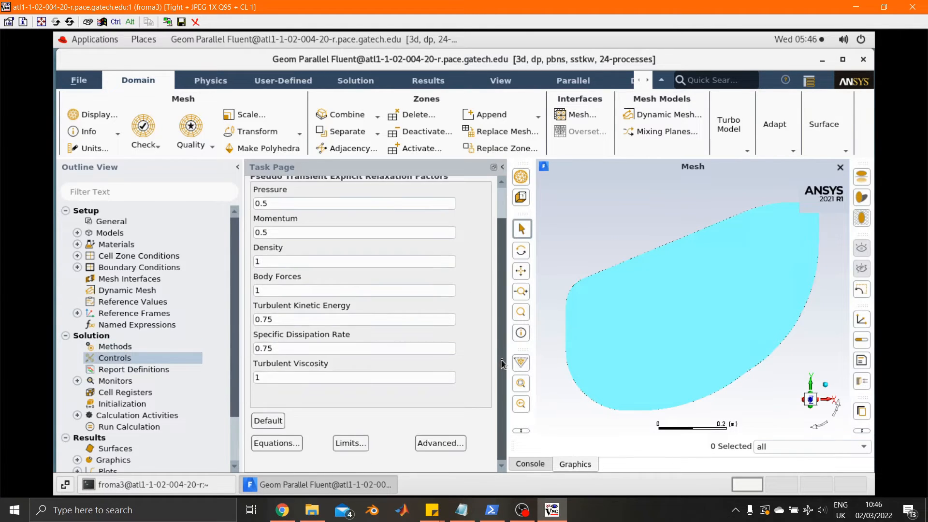
scroll(502, 293, "up", 2)
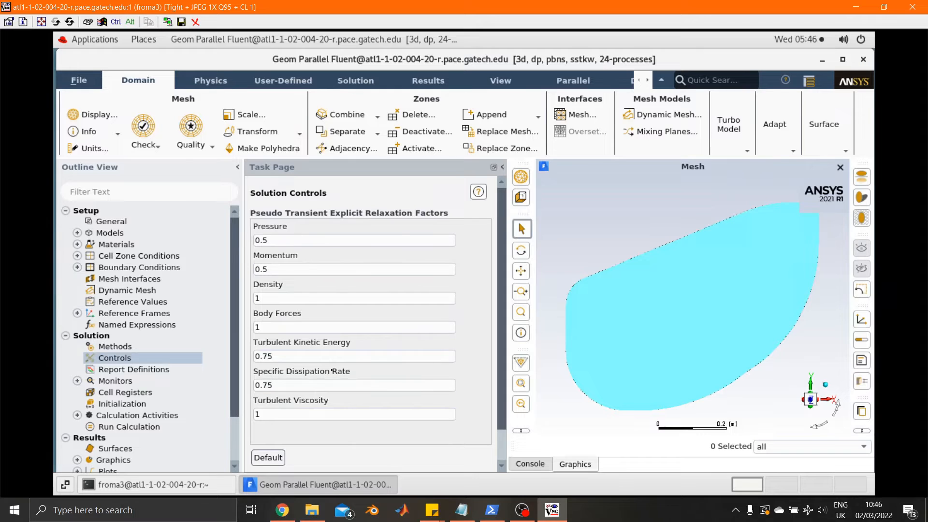
right_click(348, 278)
left_click(318, 289)
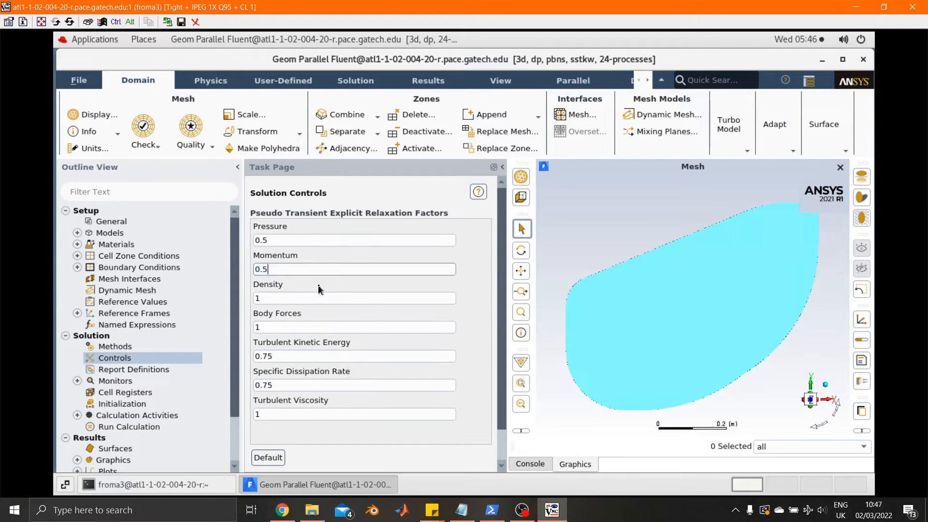
left_click(482, 254)
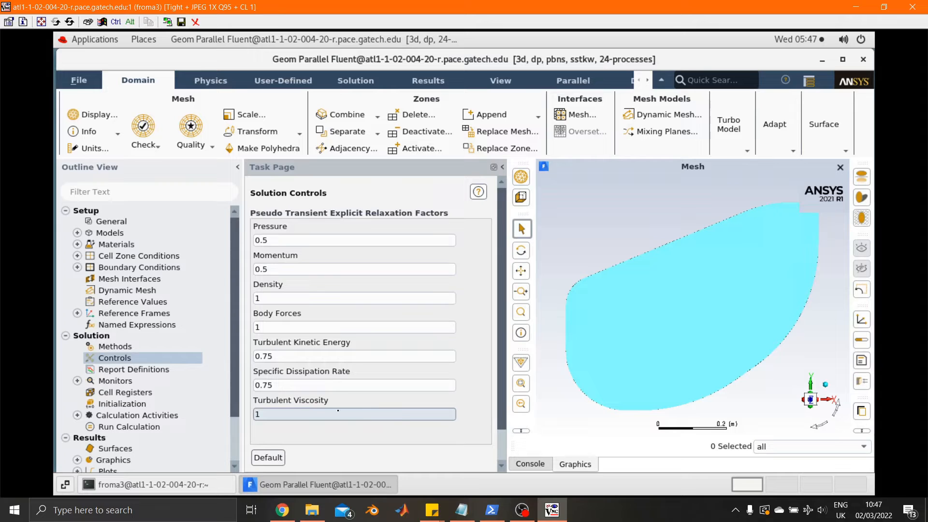
Step: Create a new drag force report definition and name it drag_n
left_click(119, 376)
double_click(120, 371)
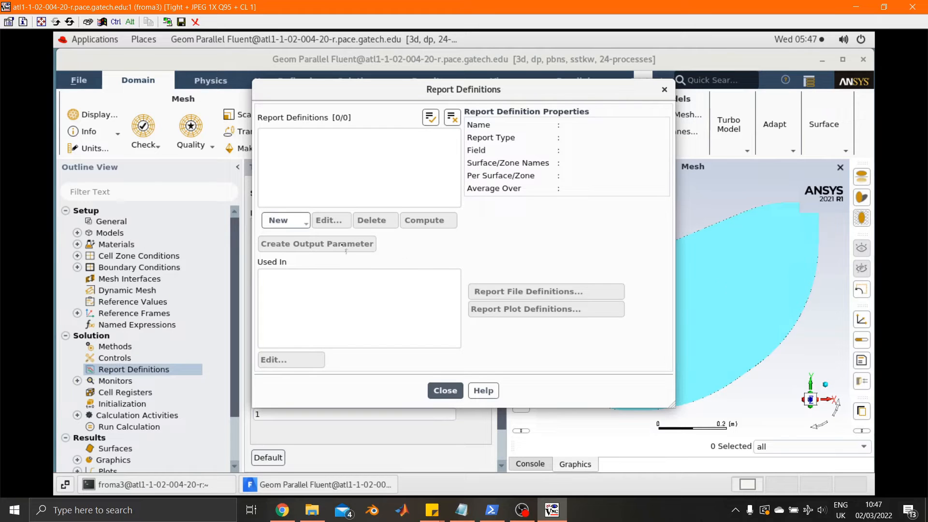
left_click(295, 221)
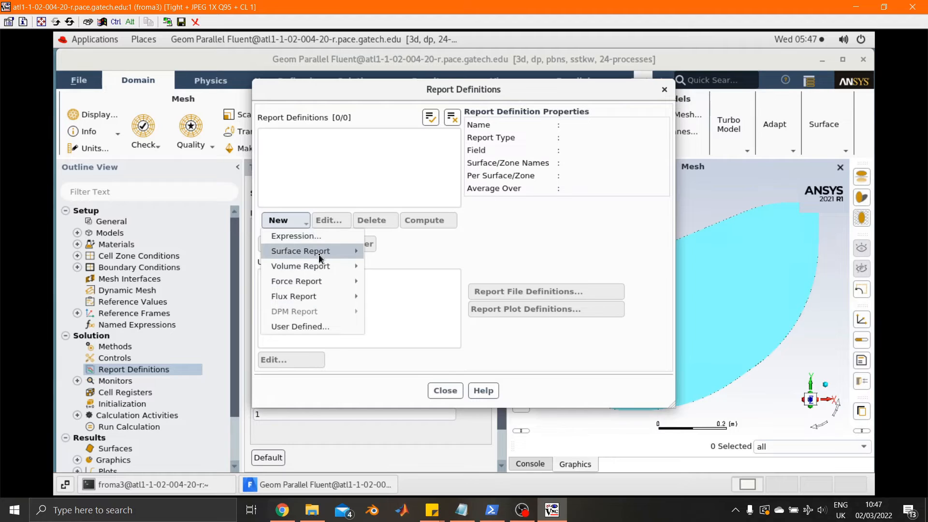
mouse_move(340, 284)
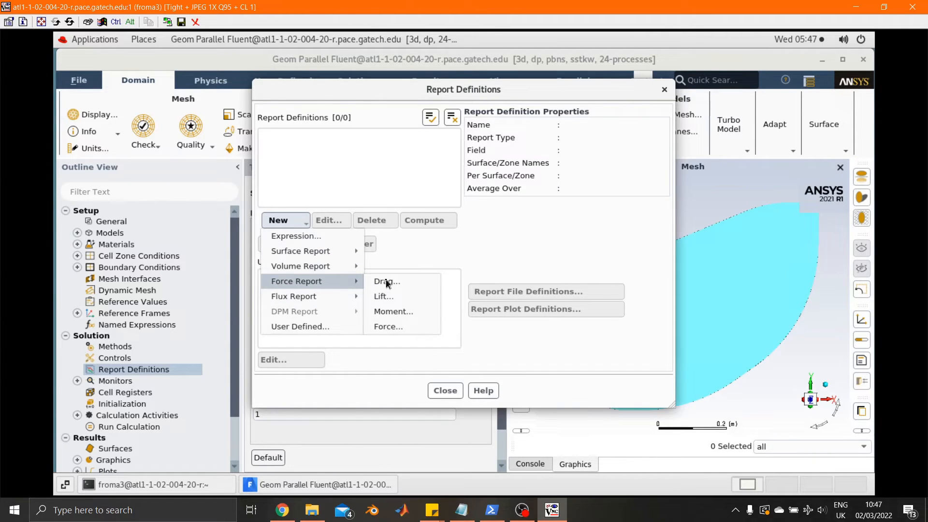
left_click(434, 287)
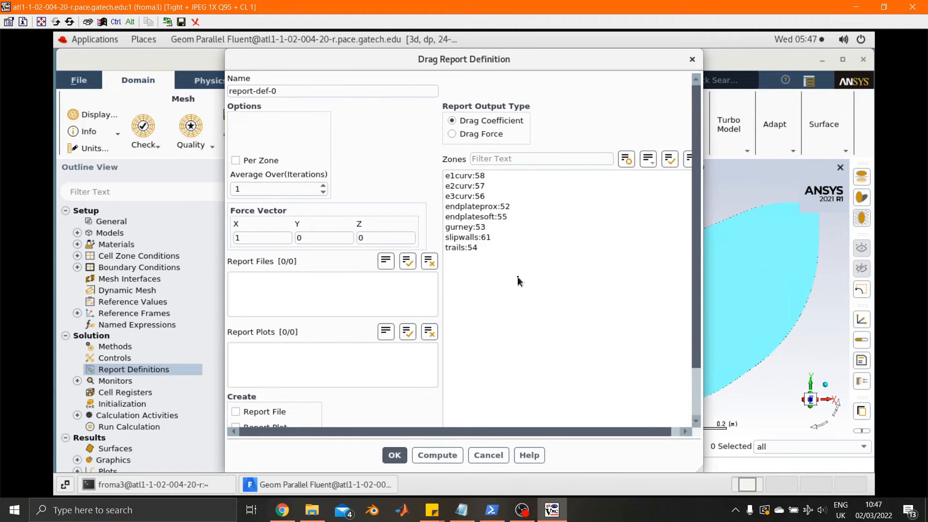
double_click(273, 90)
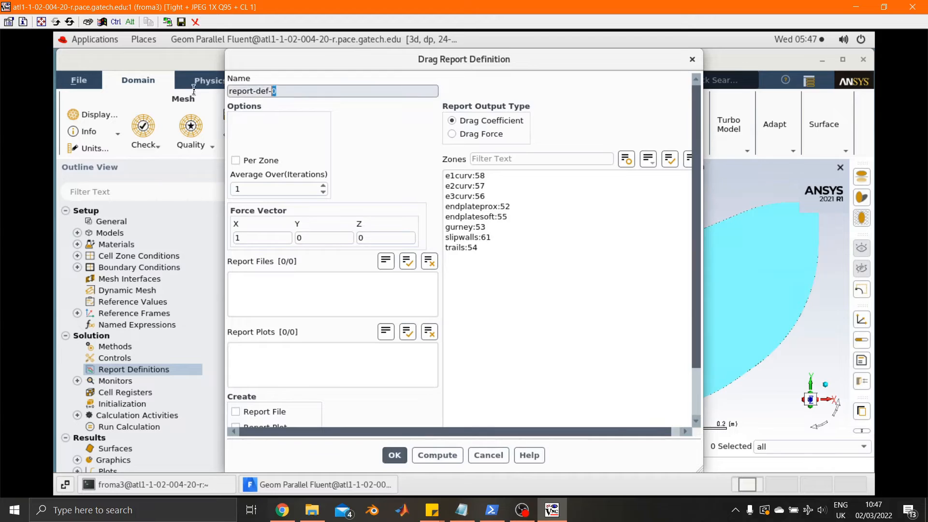
key("ctrl+a")
type("da")
type("ag")
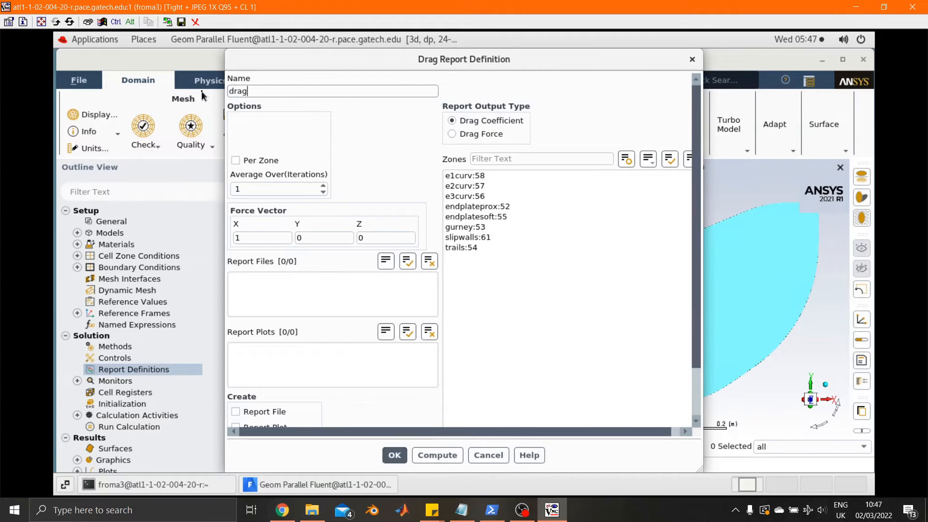
type("_n")
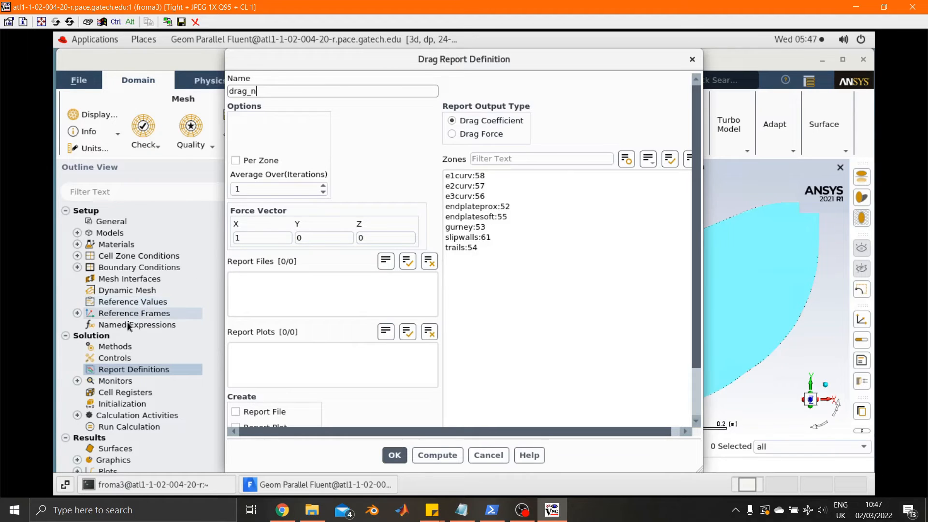
Step: Set drag_n to output Drag Force over all wall zones except slipwalls, save it and close the report definitions
left_click(484, 134)
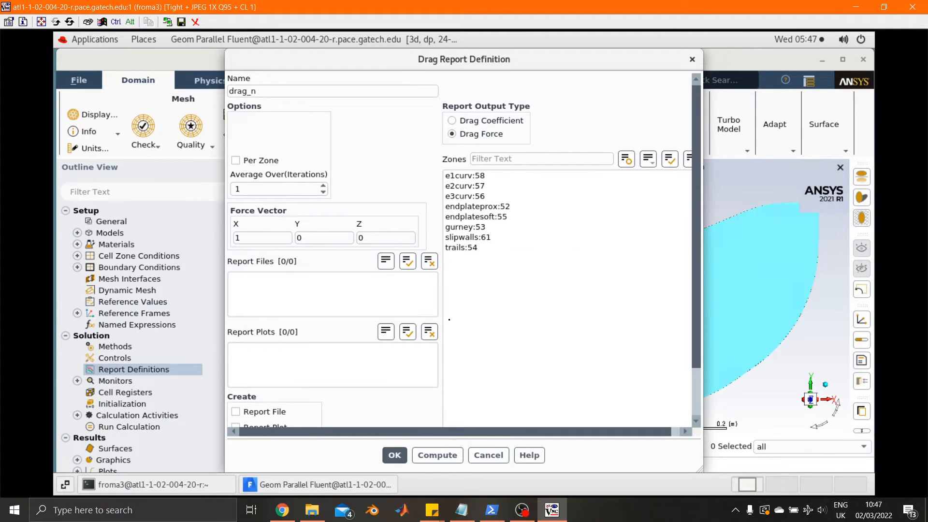
left_click(266, 236)
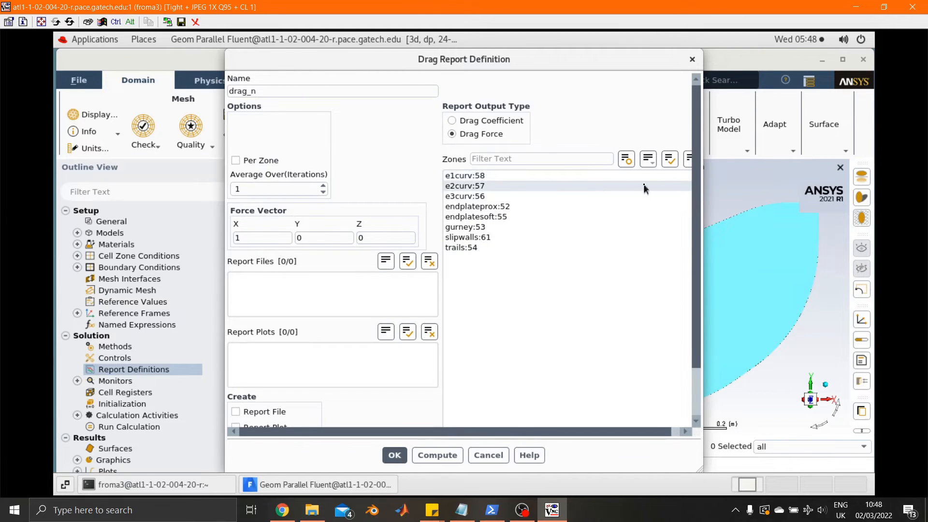
left_click(672, 161)
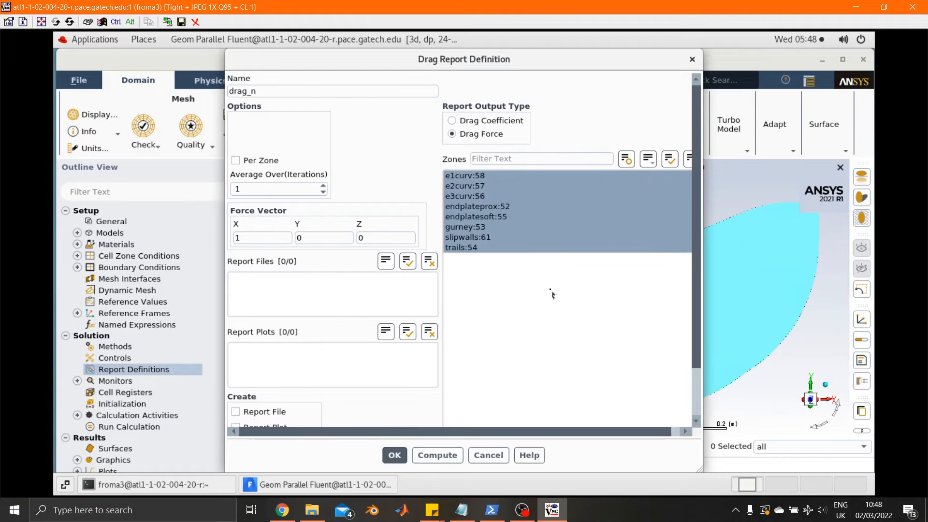
left_click(514, 237)
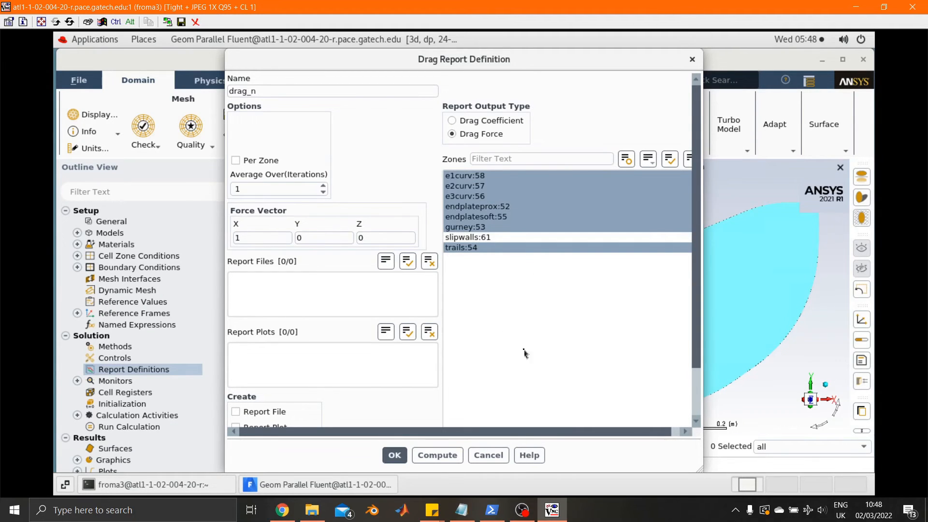
scroll(688, 363, "down", 5)
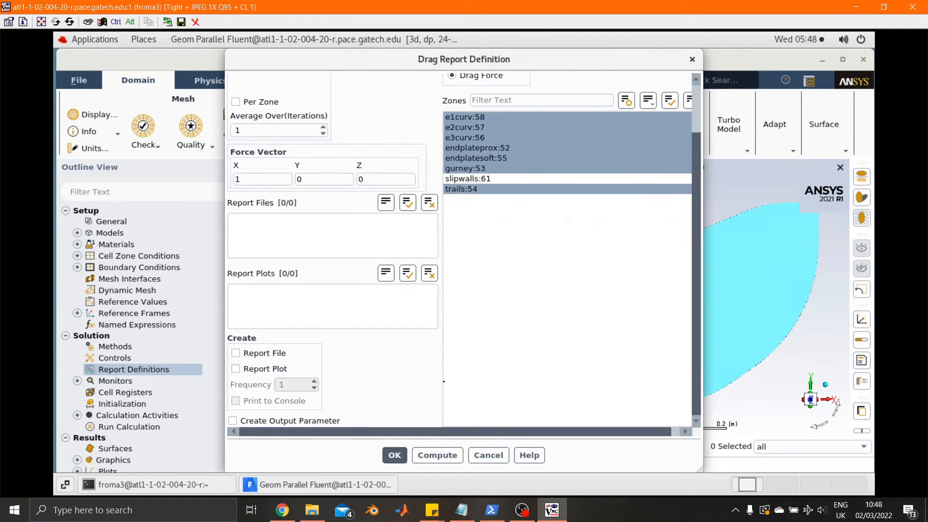
left_click(395, 457)
left_click(395, 455)
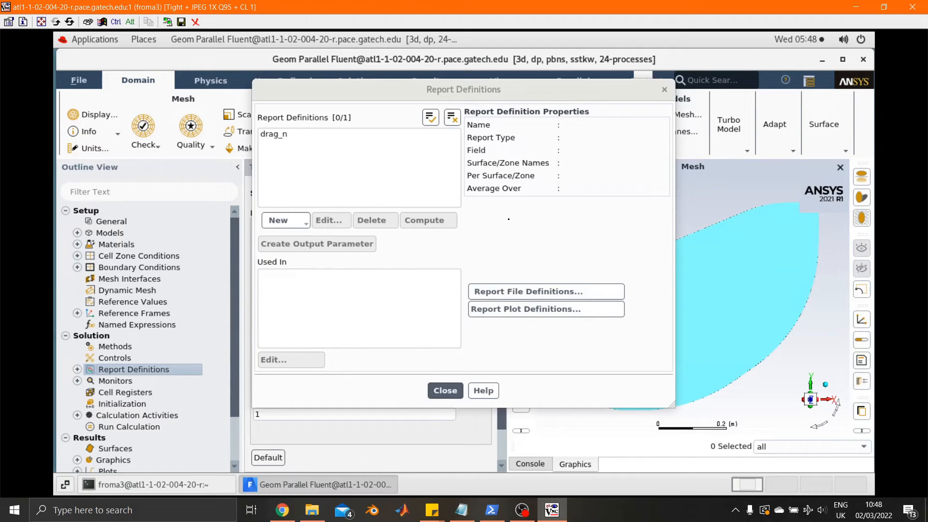
left_click(275, 138)
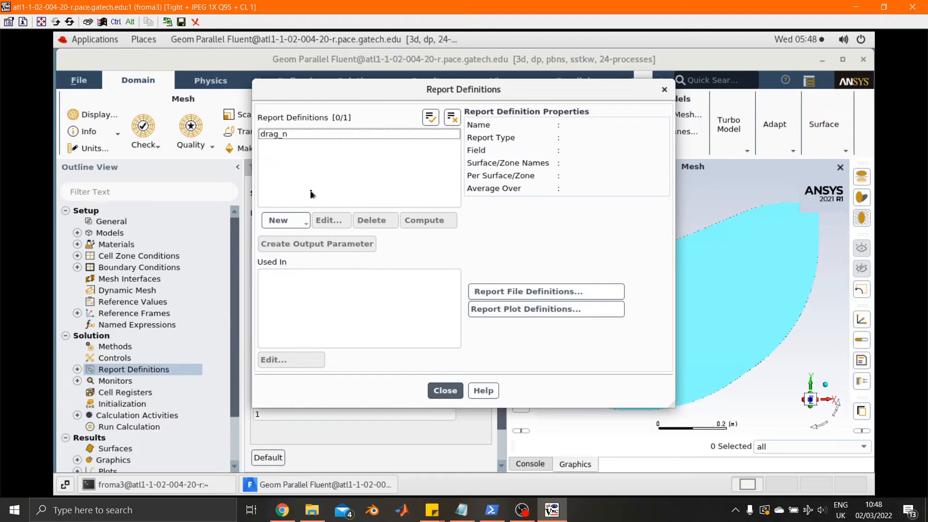
left_click(439, 394)
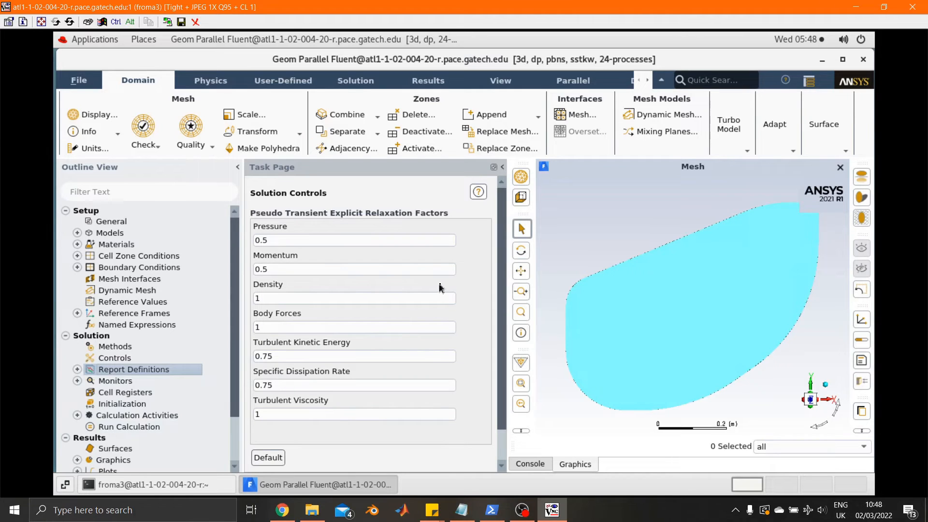
Step: Perform a mesh check on the loaded mesh
left_click(152, 147)
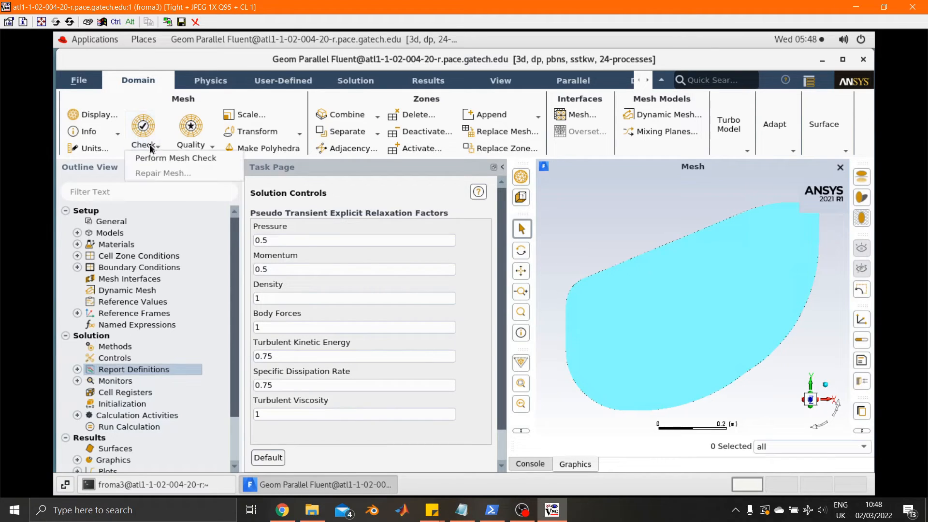
left_click(190, 159)
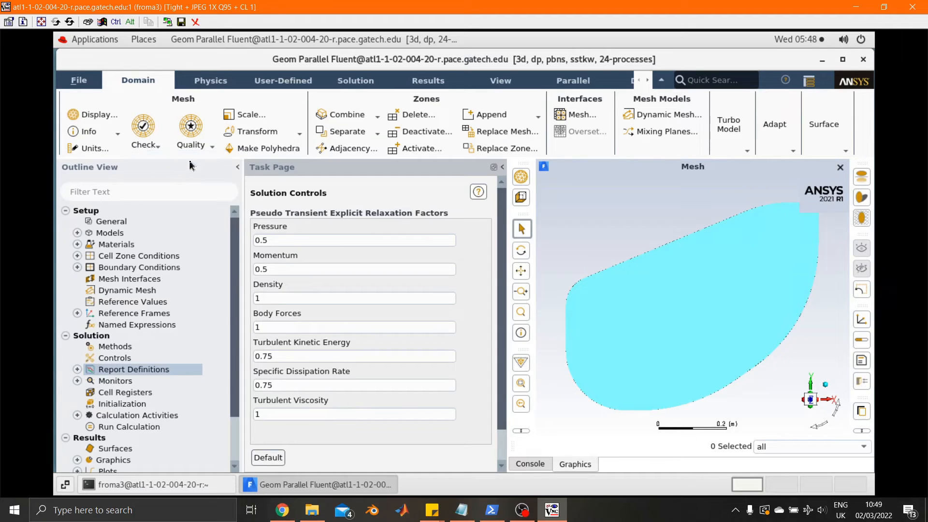
Step: Review the mesh check output in the console and return to the mesh display
left_click(530, 464)
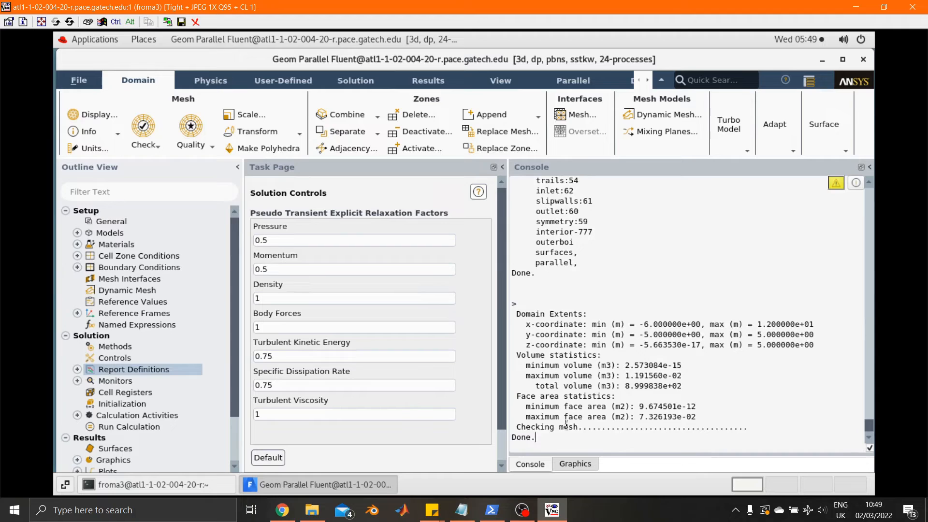
left_click(582, 465)
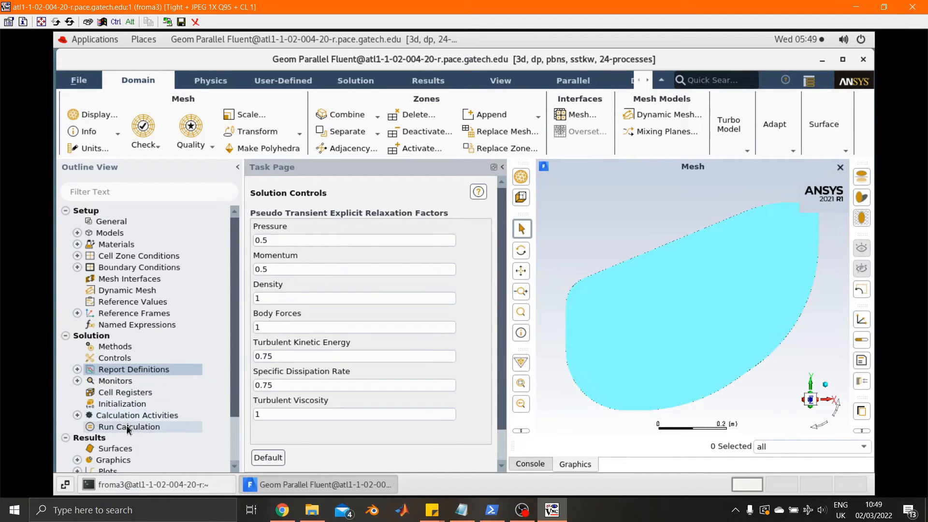
Step: Choose Standard Initialization for the solution and compute the initial values from inlet:62
left_click(127, 404)
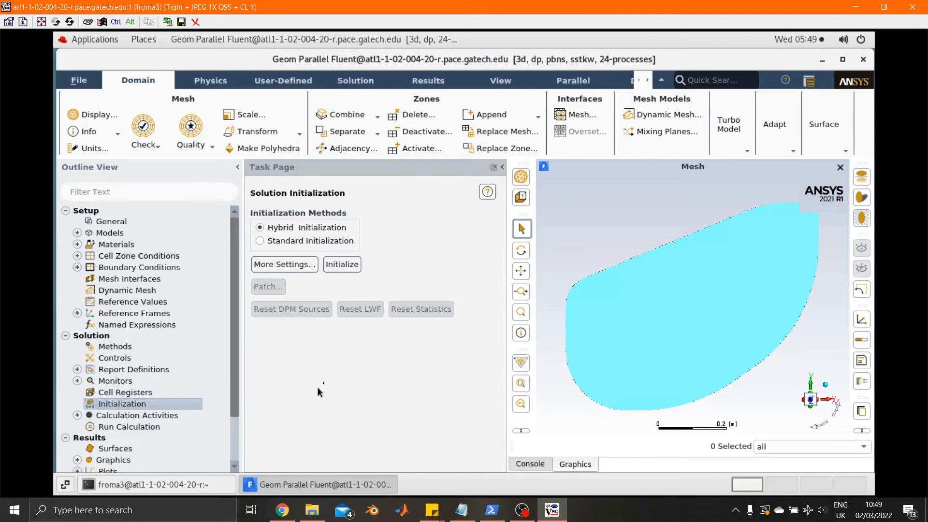
left_click(288, 242)
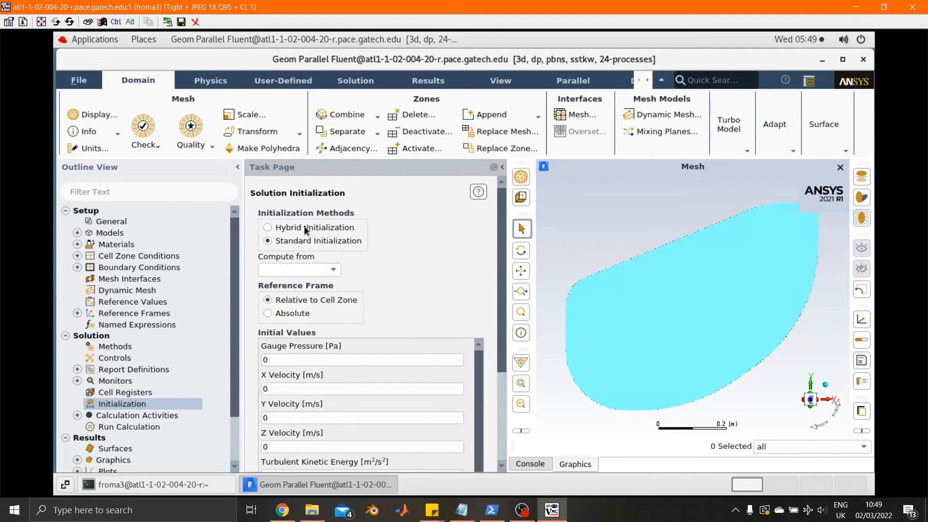
scroll(500, 319, "down", 2)
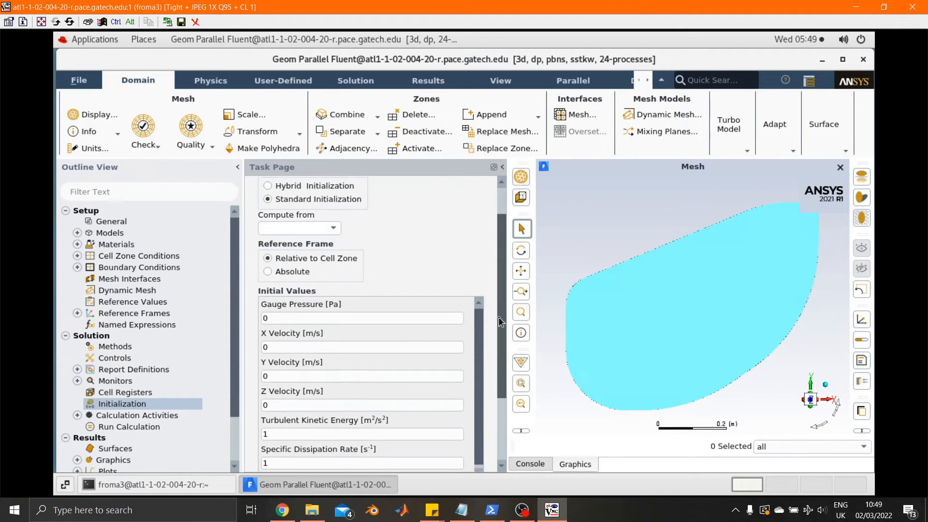
scroll(499, 334, "down", 2)
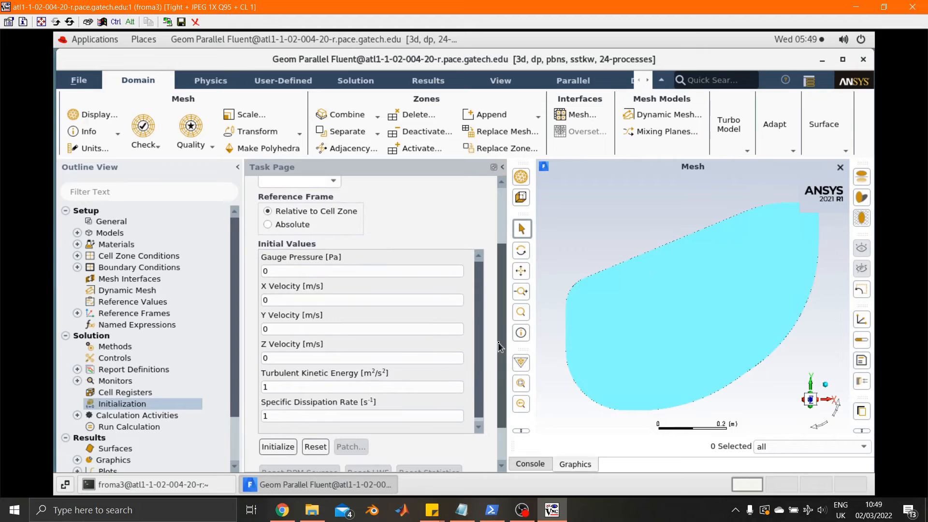
scroll(500, 382, "down", 2)
scroll(505, 296, "up", 6)
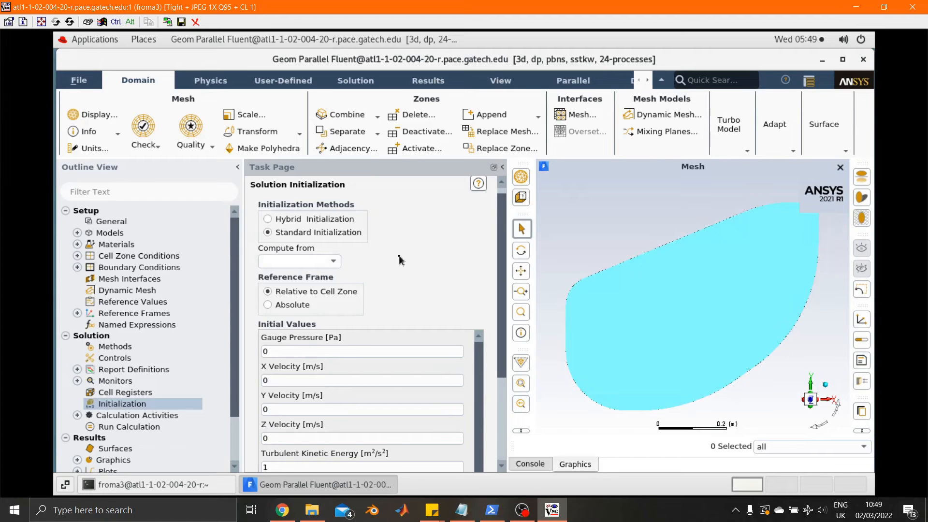
left_click(333, 261)
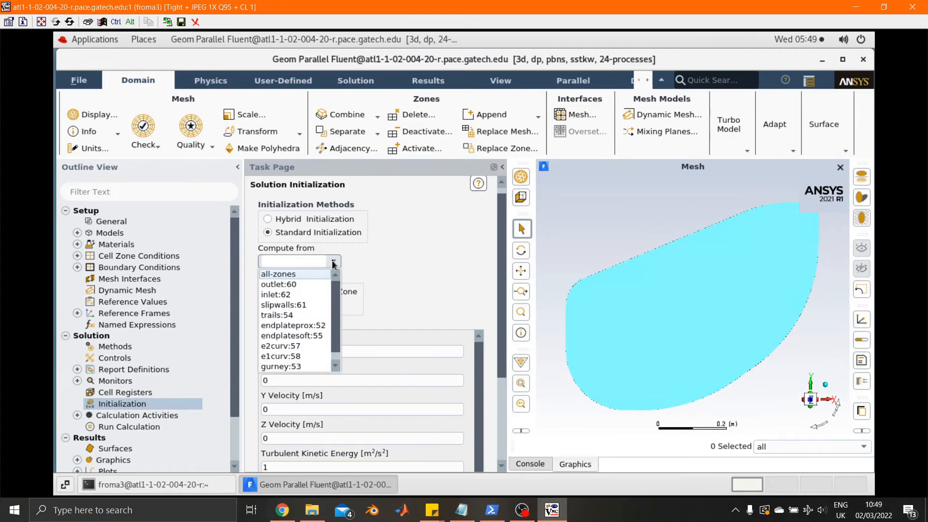
left_click(296, 294)
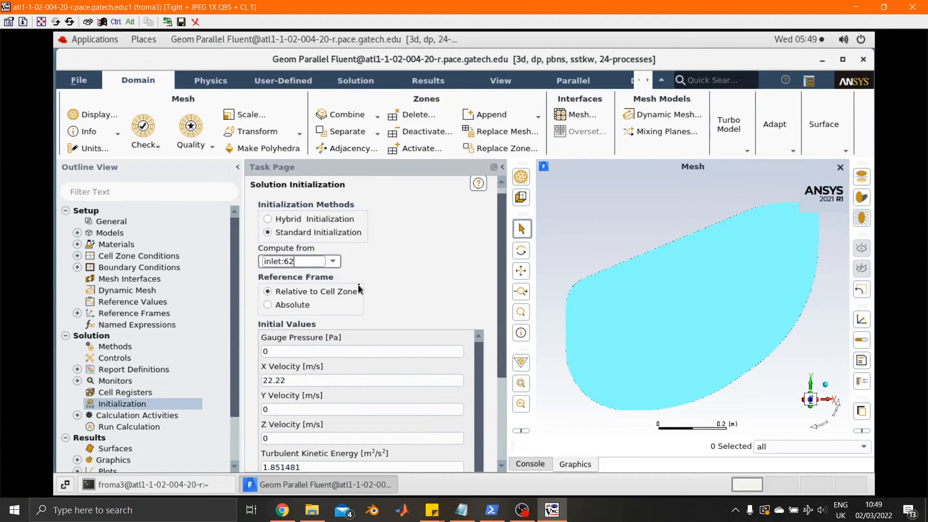
Step: Review the inlet-based initial values, initialize the solution and look at the console output
scroll(492, 387, "down", 3)
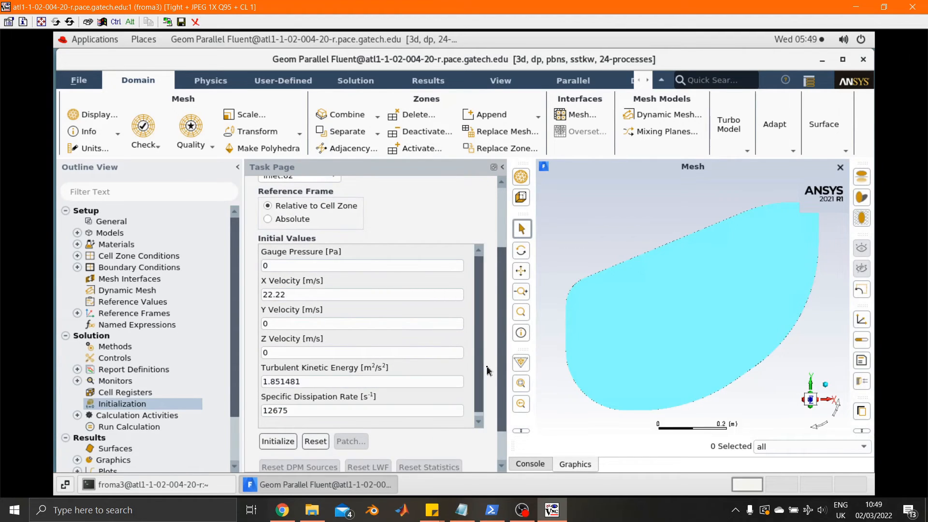
scroll(500, 360, "up", 2)
scroll(490, 373, "down", 3)
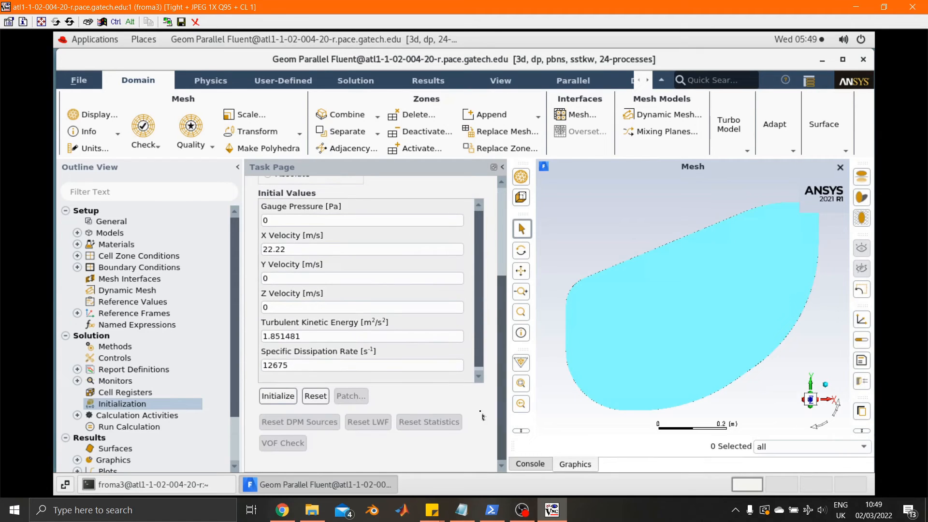
left_click(277, 396)
left_click(526, 463)
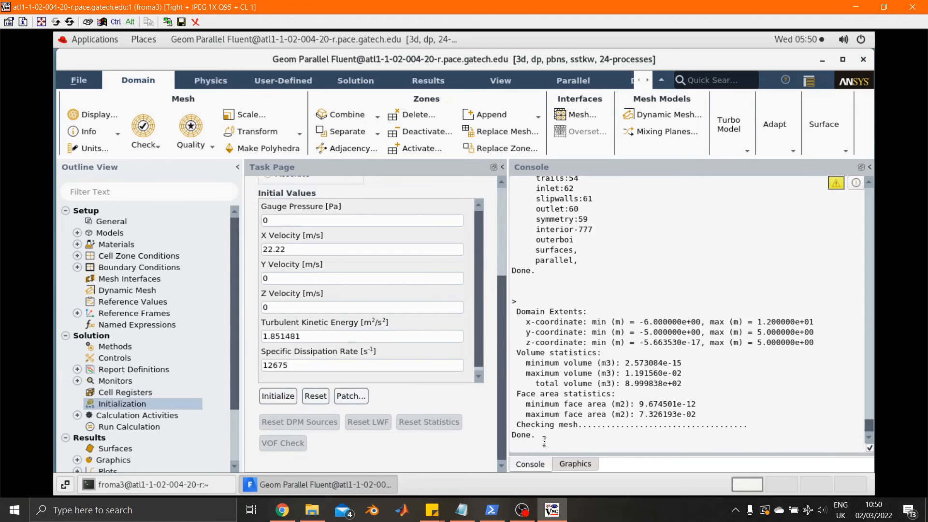
scroll(399, 395, "up", 5)
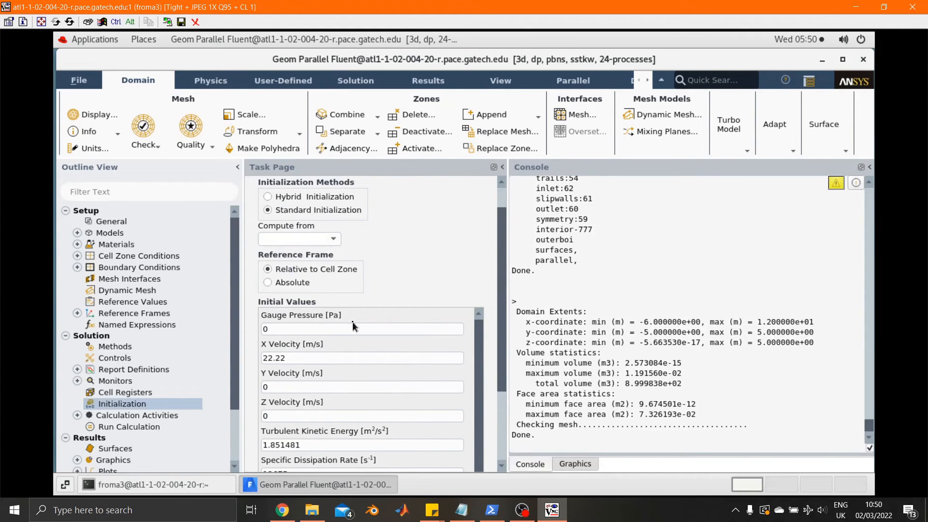
left_click(572, 467)
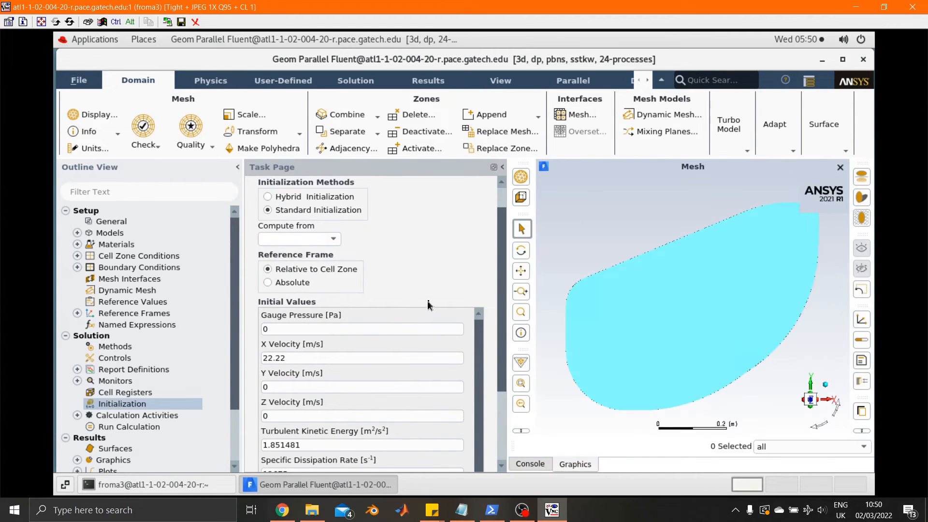
Step: Run a case check from the Run Calculation settings and dismiss the resulting message
double_click(139, 427)
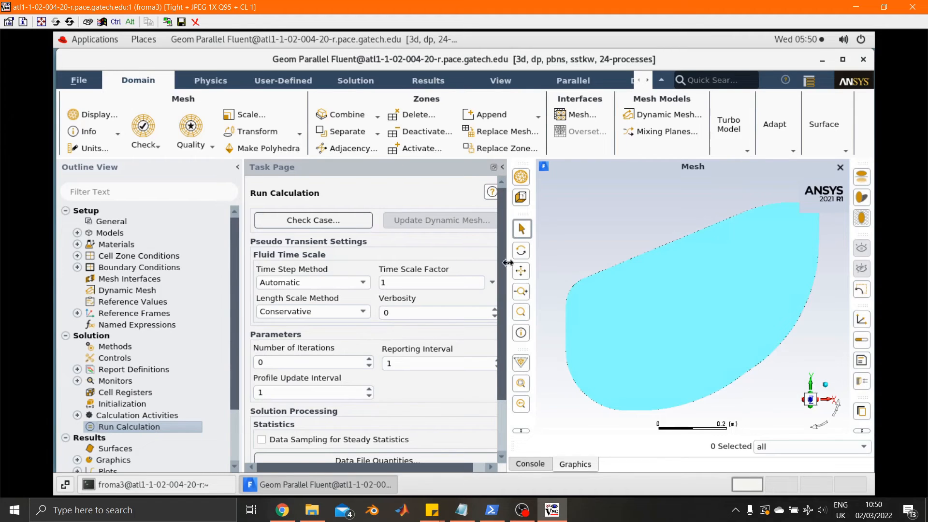
left_click_drag(537, 268, 563, 268)
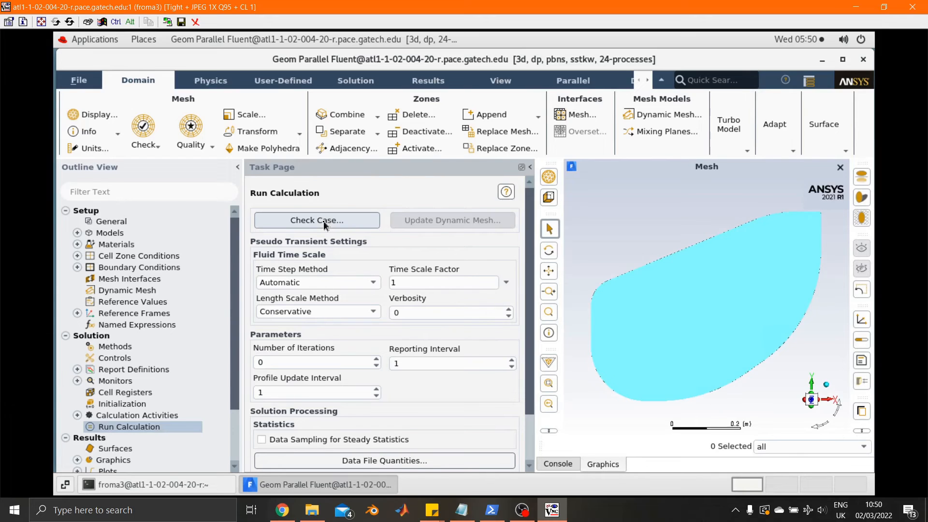
left_click(324, 223)
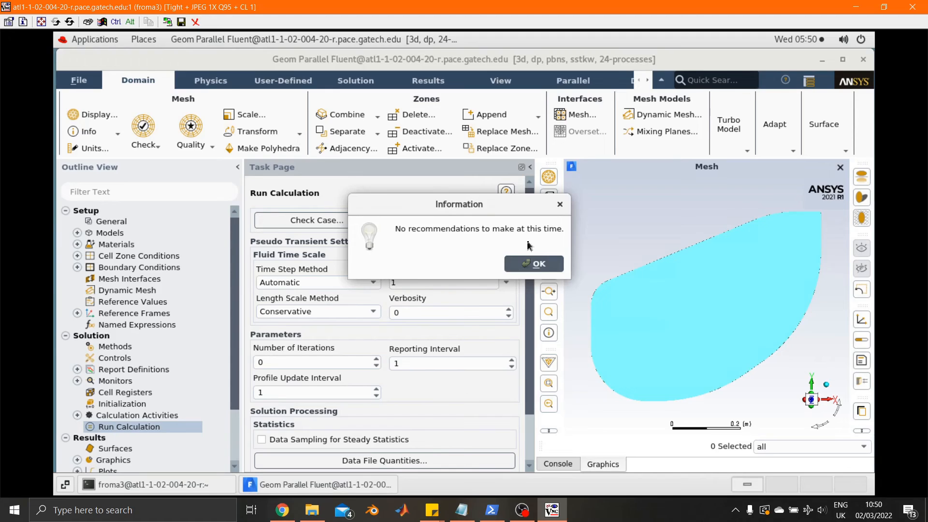
left_click(536, 265)
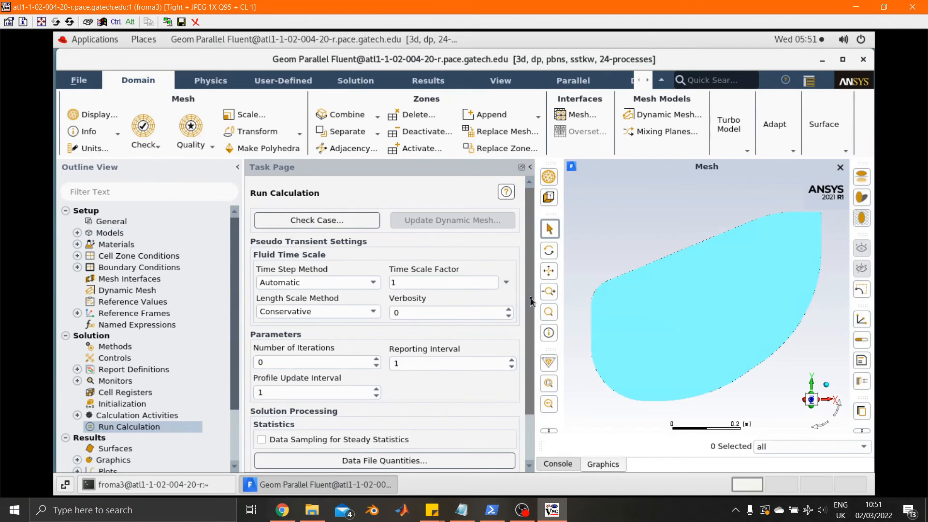
Step: Set the number of iterations for the calculation to 150
scroll(530, 317, "down", 3)
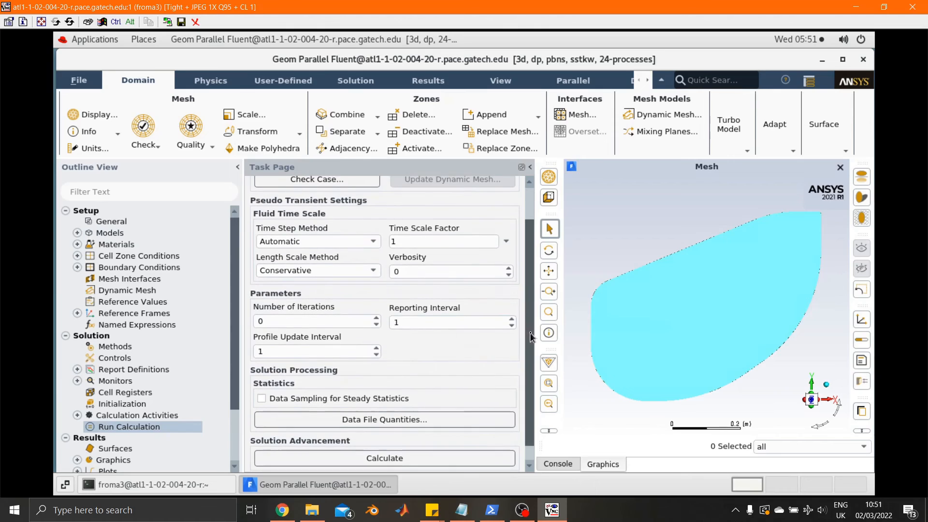
scroll(530, 338, "up", 1)
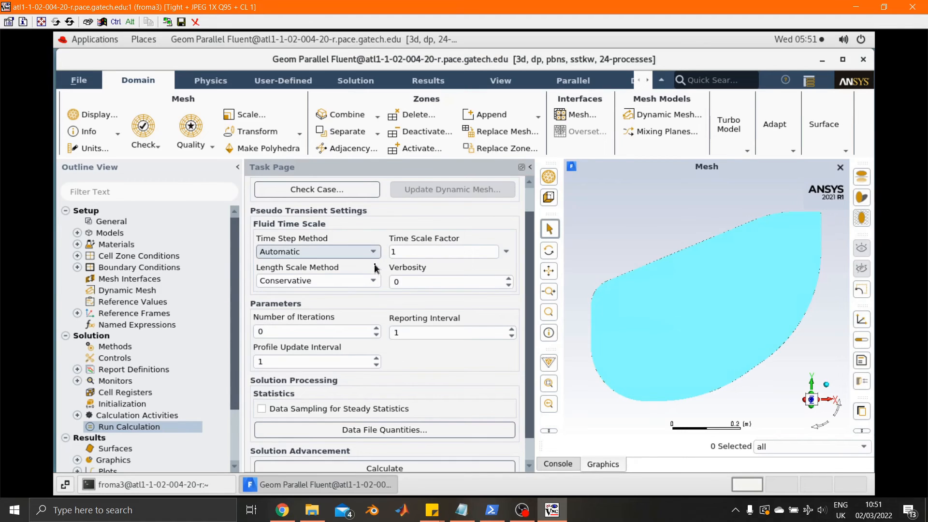
double_click(268, 331)
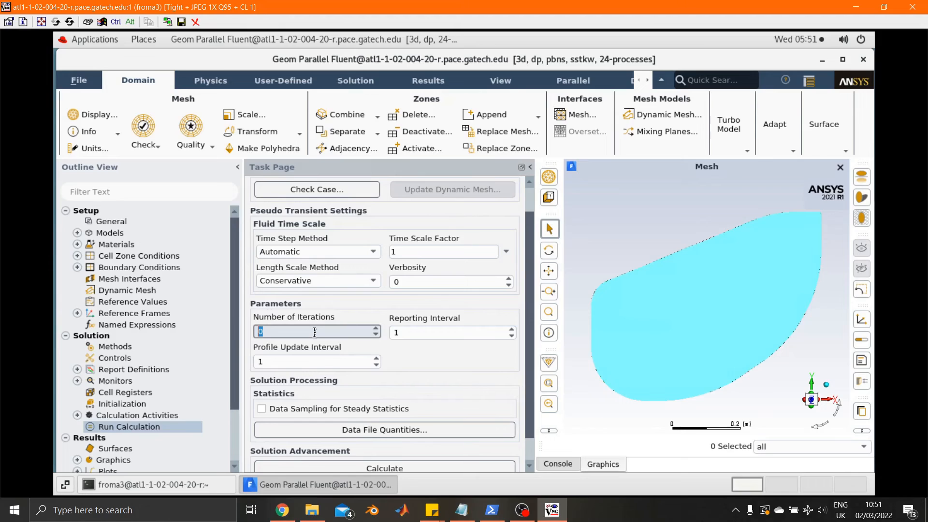
type("150")
left_click_drag(314, 332, 258, 329)
left_click(306, 332)
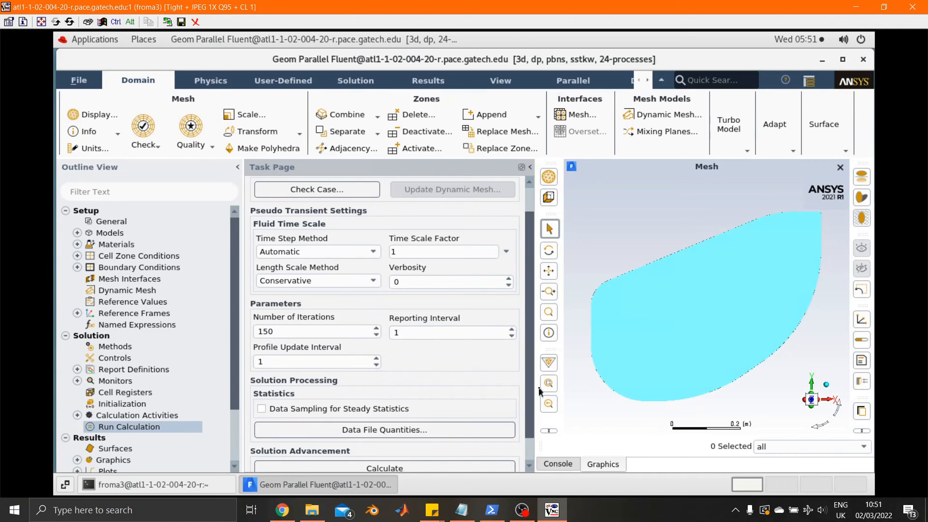
scroll(426, 434, "down", 1)
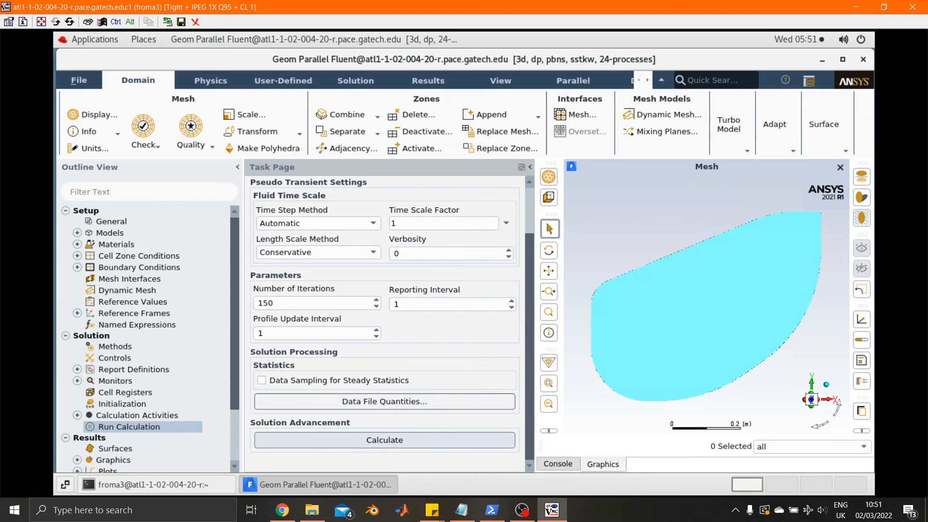
Step: Write the case file to the working folder as before-solved.cas.h5
left_click(80, 80)
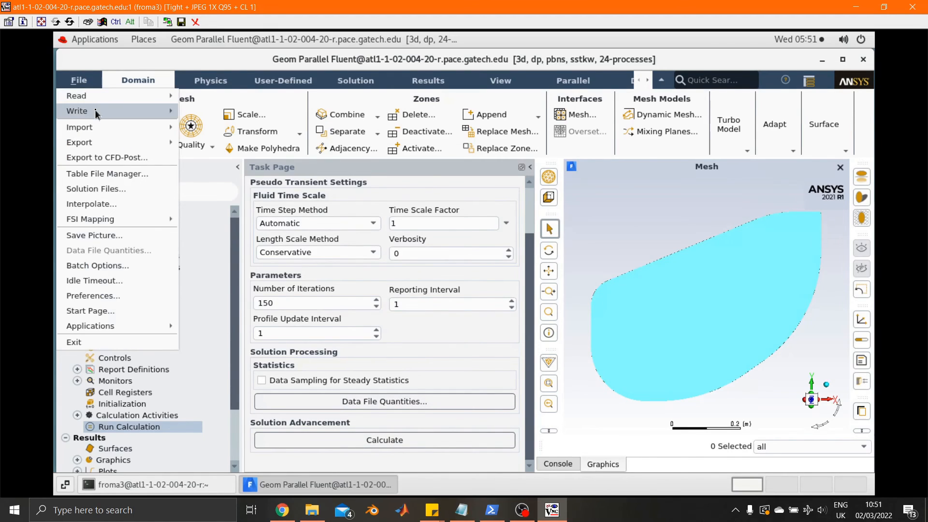
mouse_move(98, 113)
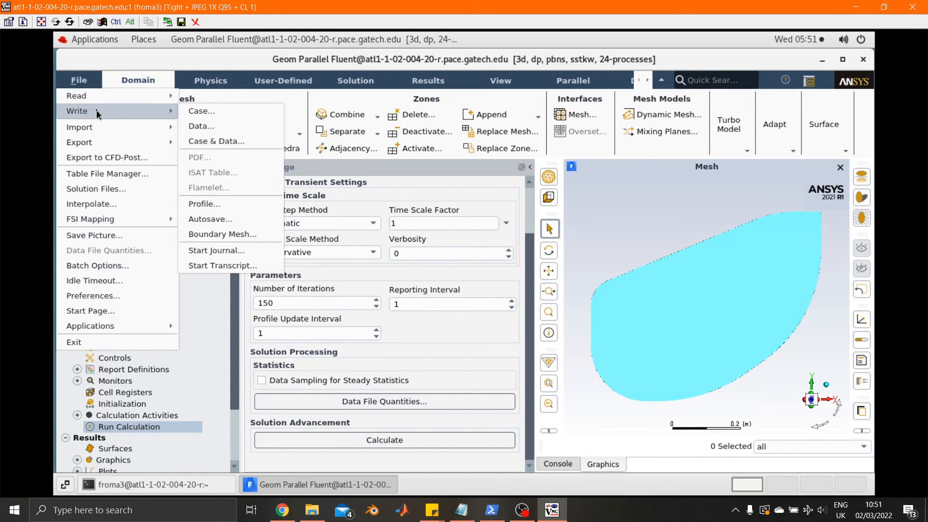
left_click(193, 111)
left_click(357, 324)
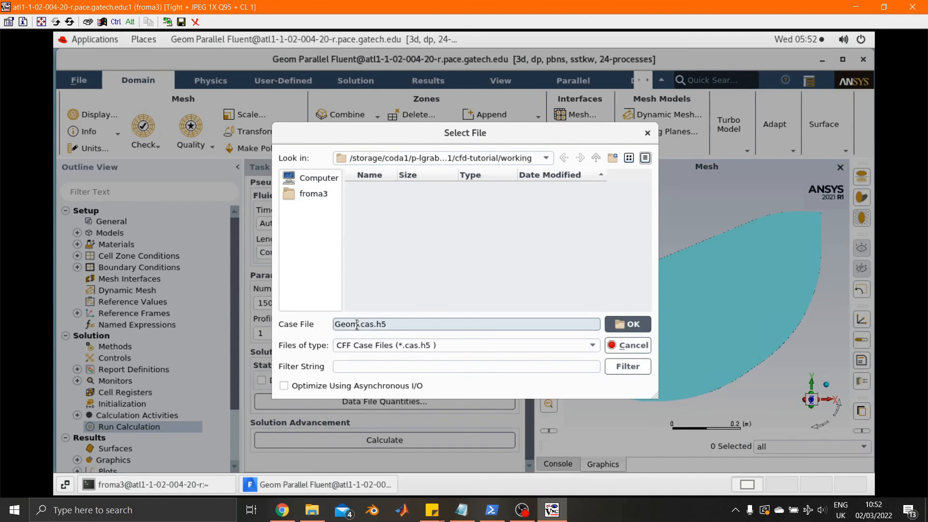
left_click_drag(357, 325, 324, 324)
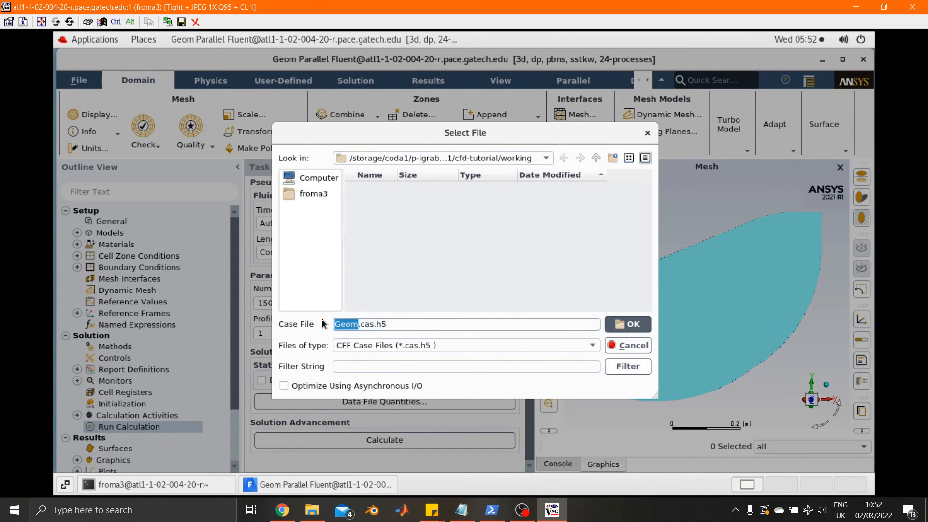
type("before-solved")
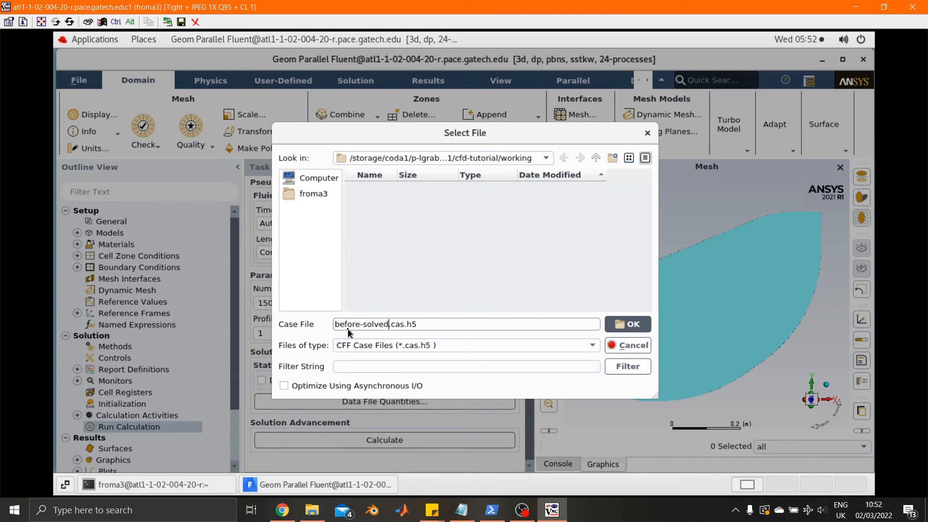
left_click_drag(421, 324, 395, 324)
left_click(424, 328)
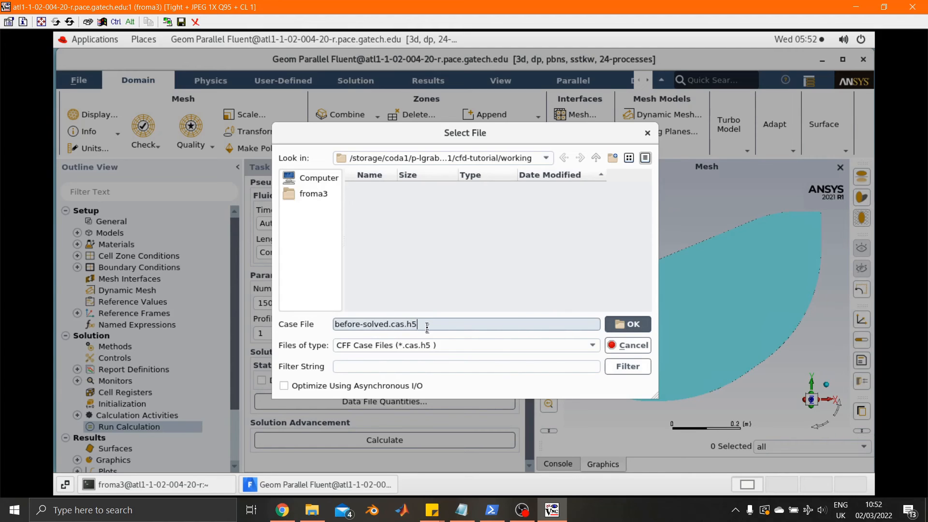
left_click(622, 324)
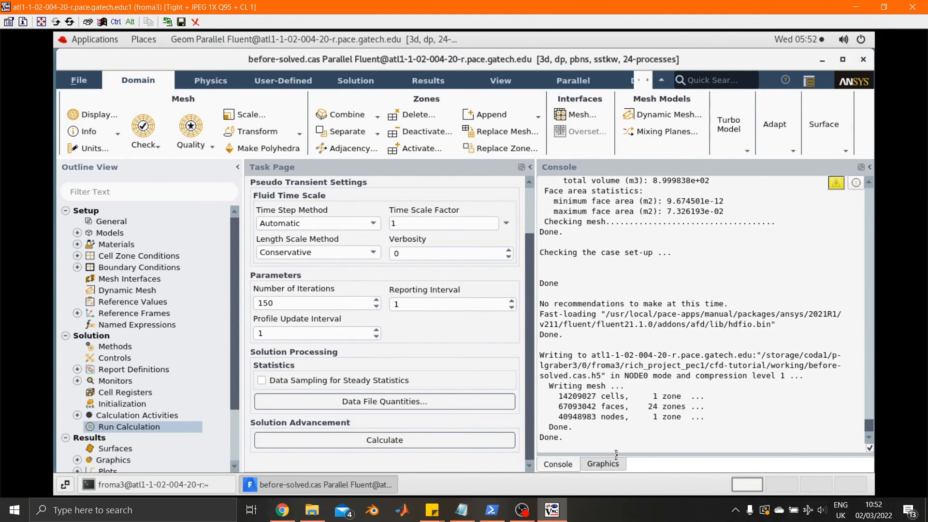
Step: Start the calculation and switch from the console output to the graphics display
left_click(386, 441)
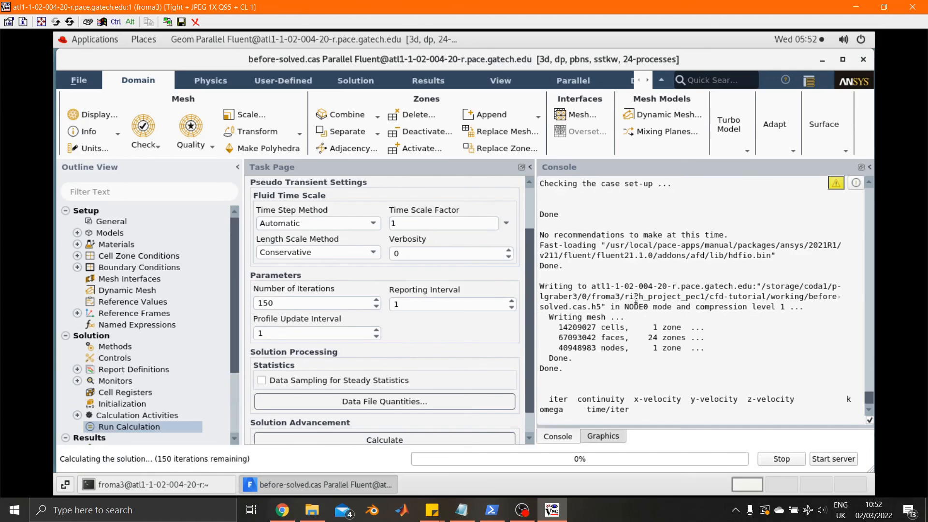
left_click(603, 437)
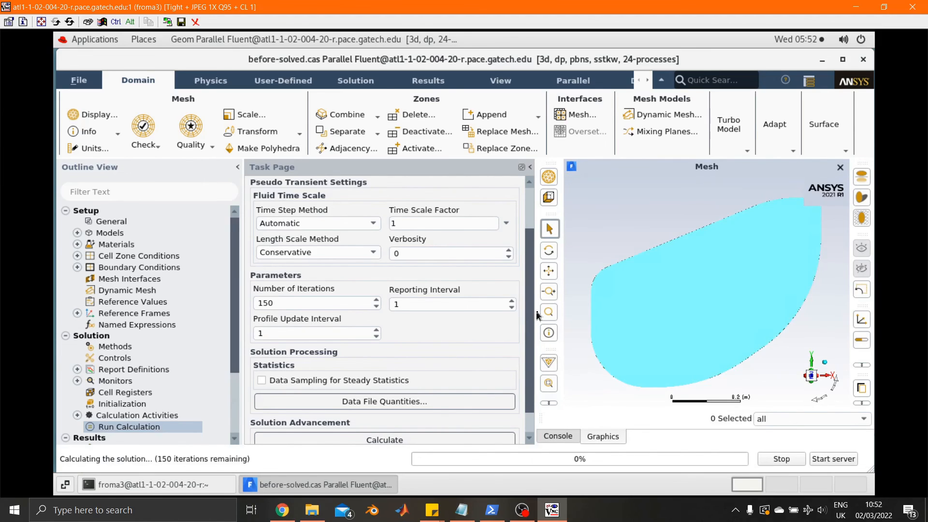